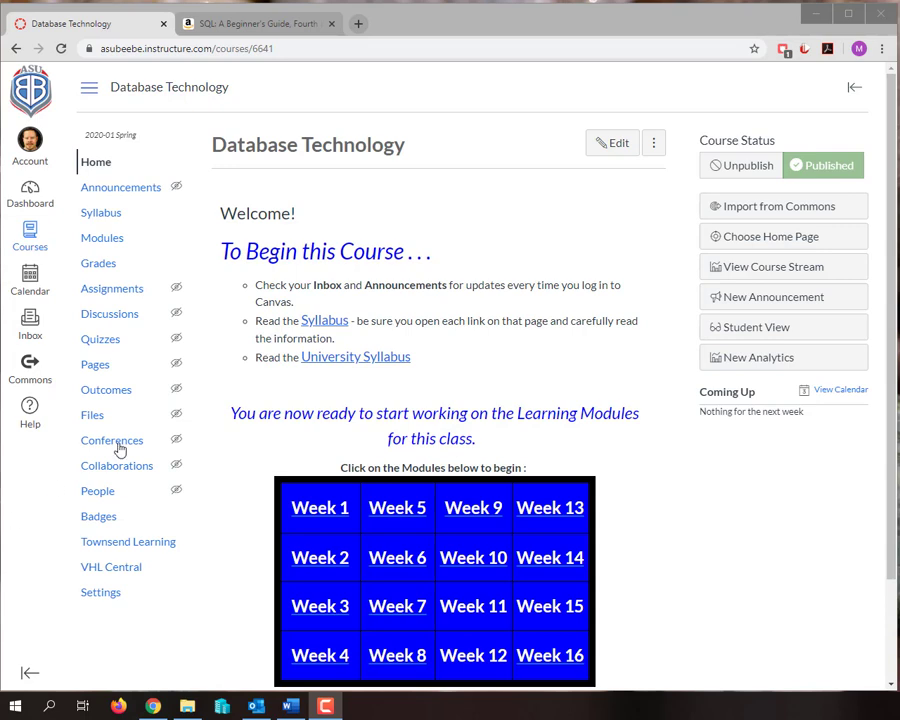
Step: Preview the first pages of the textbook SQL: A Beginner's Guide, Fourth Edition on its Amazon product page
click(241, 34)
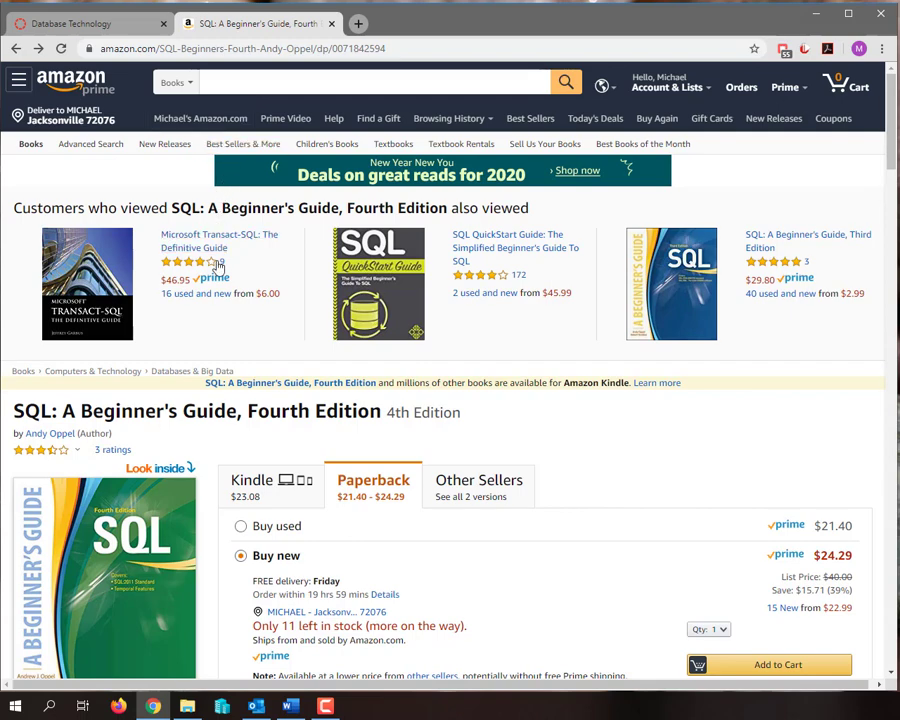
scroll(168, 410, down, 2)
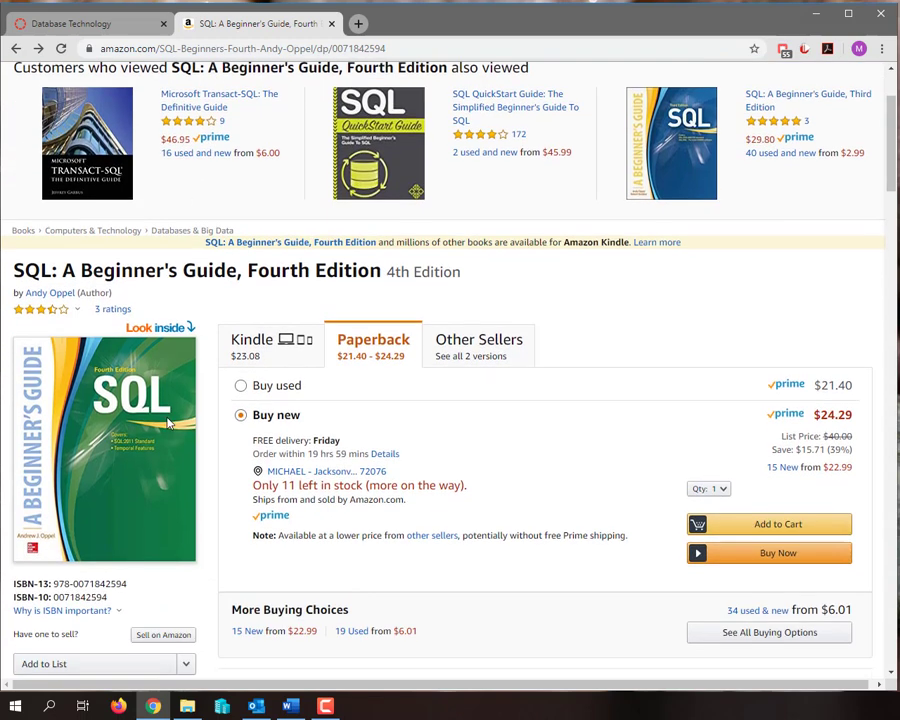
click(168, 328)
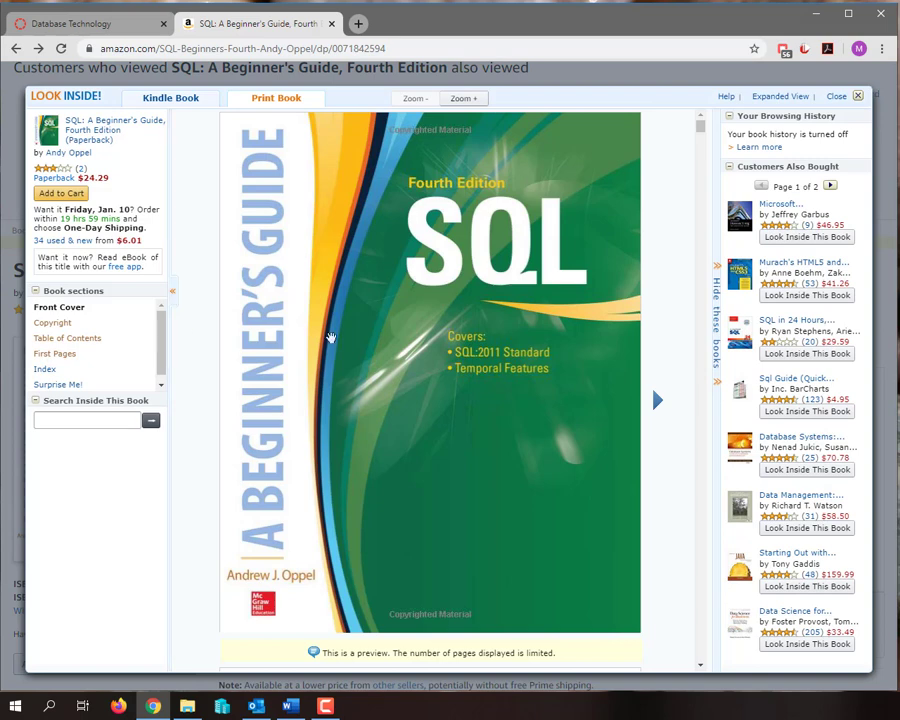
click(658, 402)
click(661, 408)
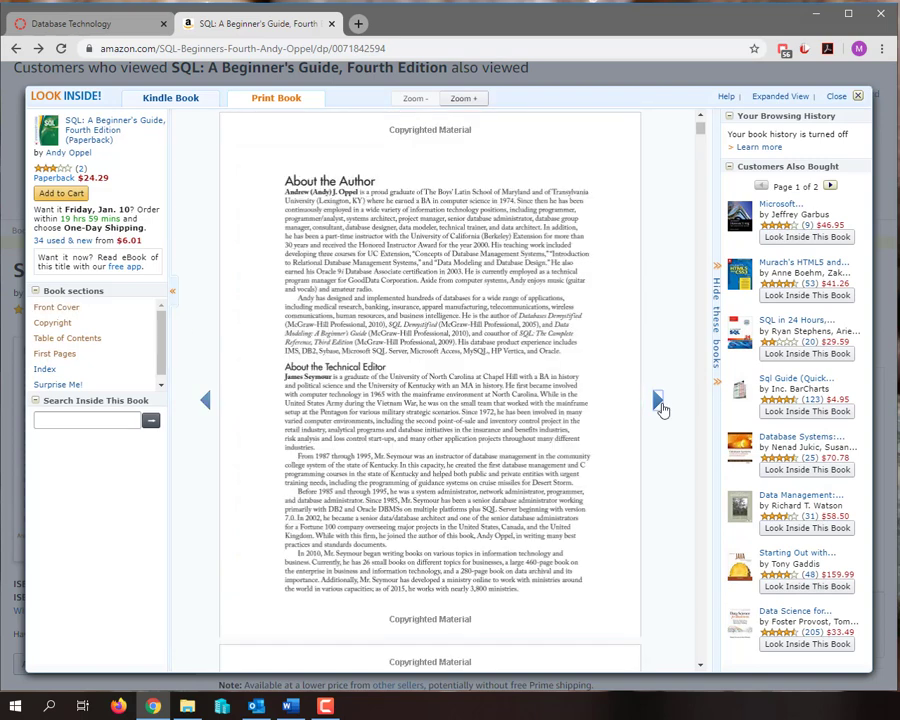
click(661, 408)
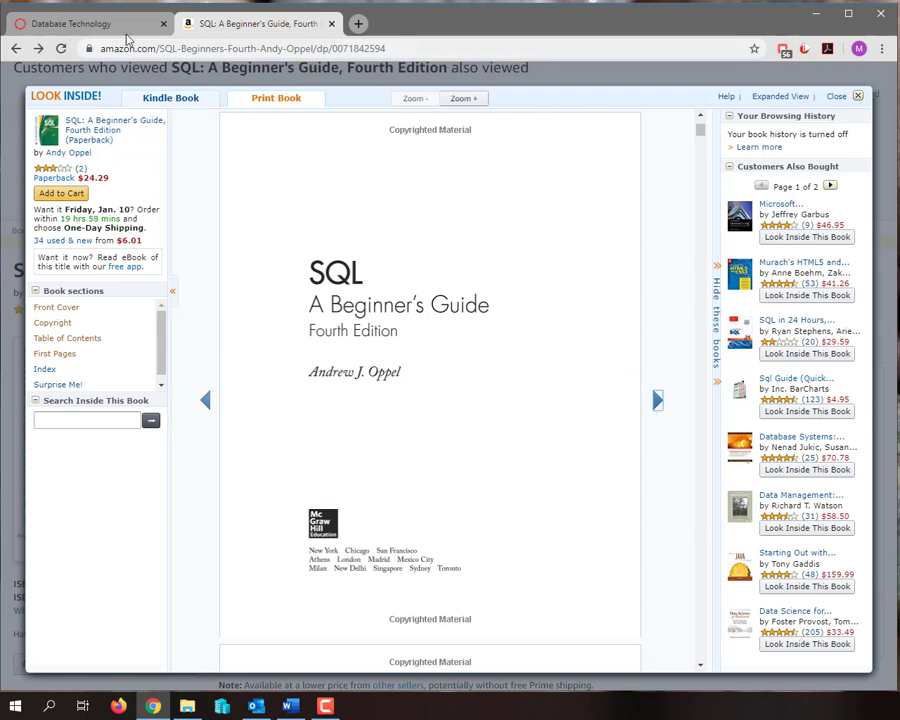
Step: Return to the Database Technology course in Canvas and download PostgreSQL Portable through the SourceForge link in the Week 1 resources
click(118, 28)
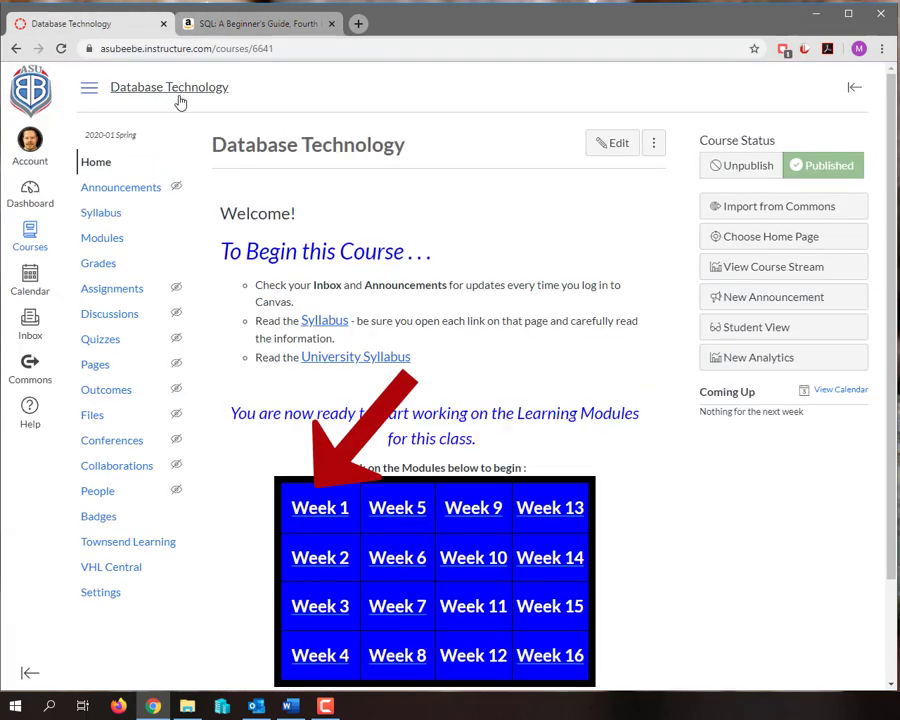
click(315, 509)
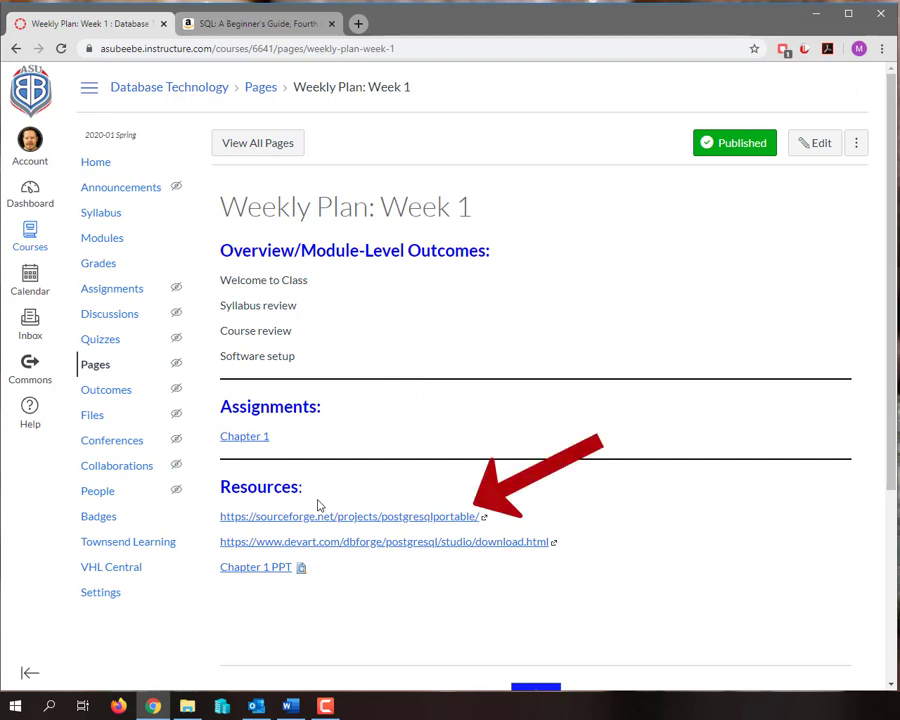
click(379, 518)
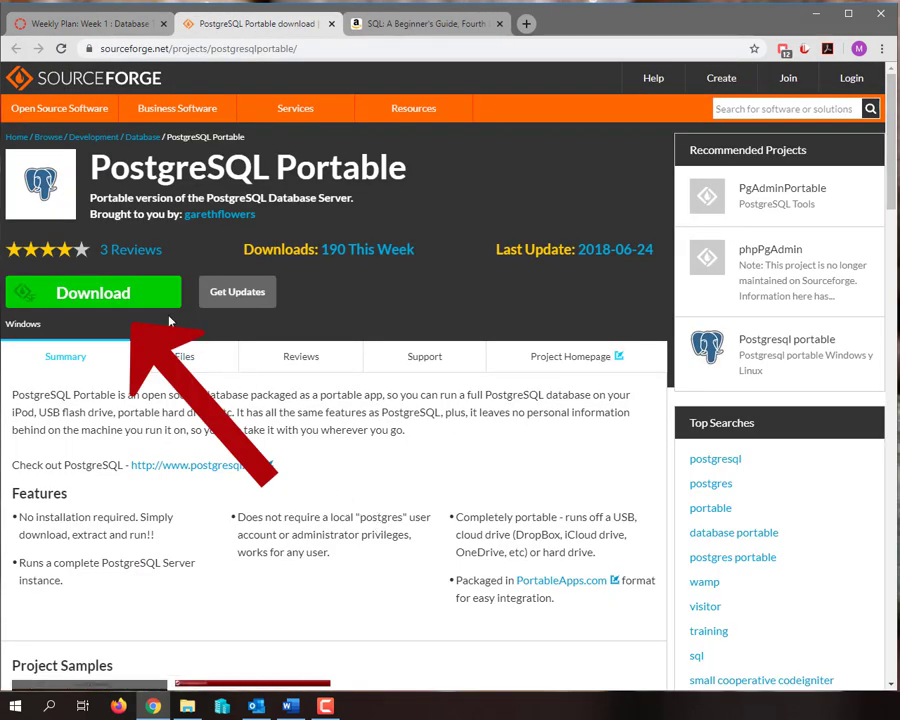
click(125, 300)
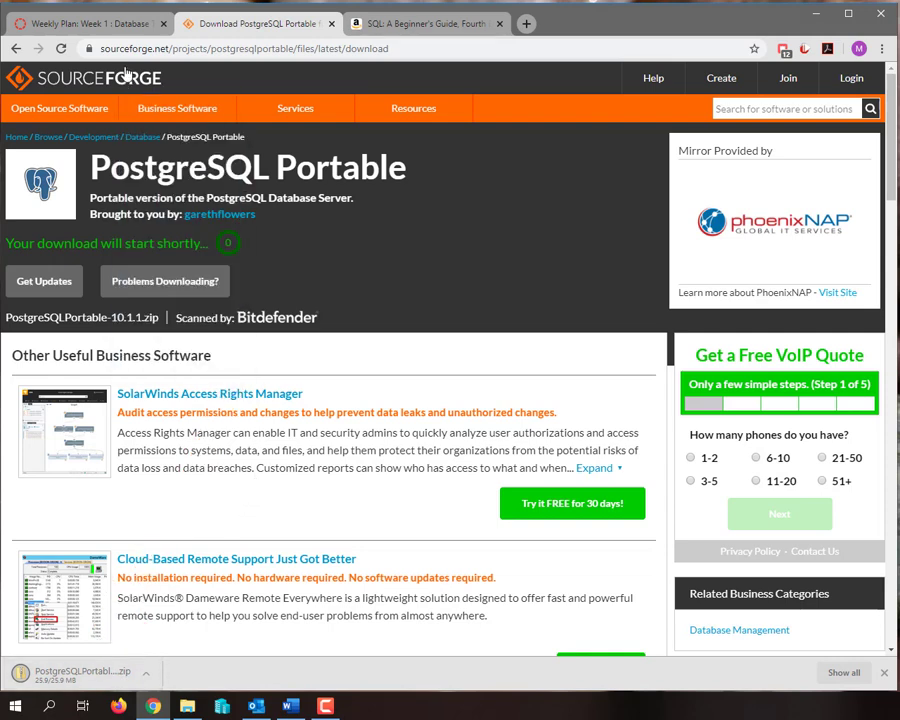
Step: Download the dbForge Studio for PostgreSQL v2.2 Standard Trial through the Devart link in the Week 1 resources
click(120, 32)
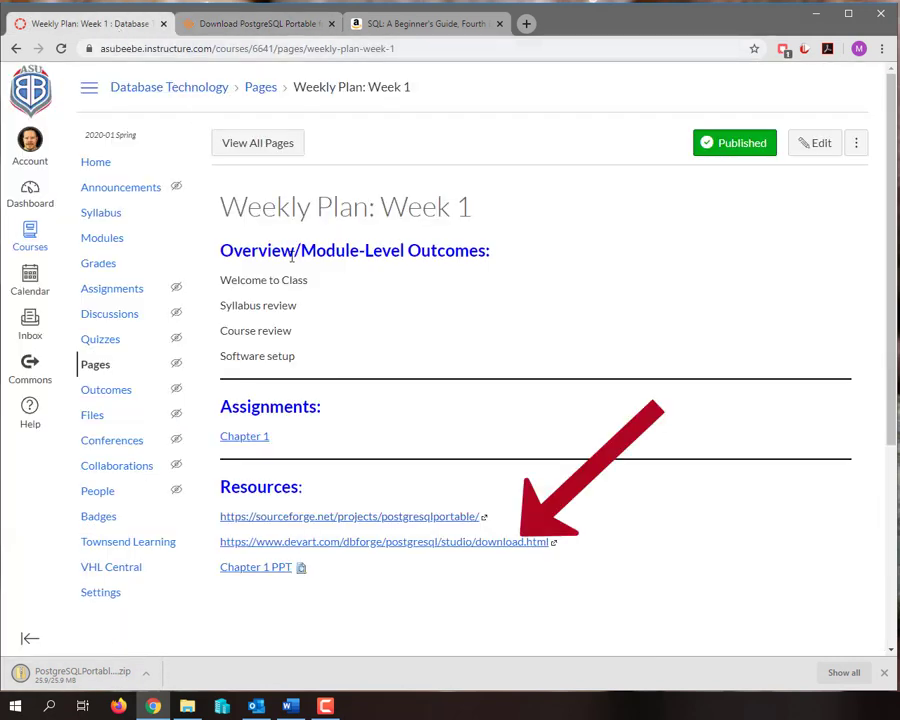
click(405, 545)
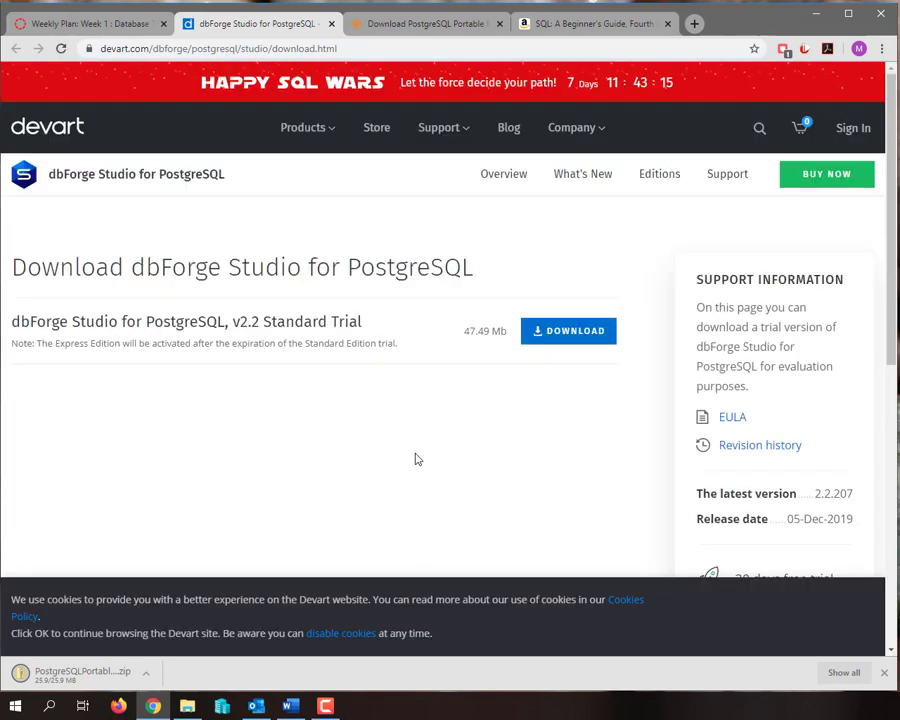
click(562, 338)
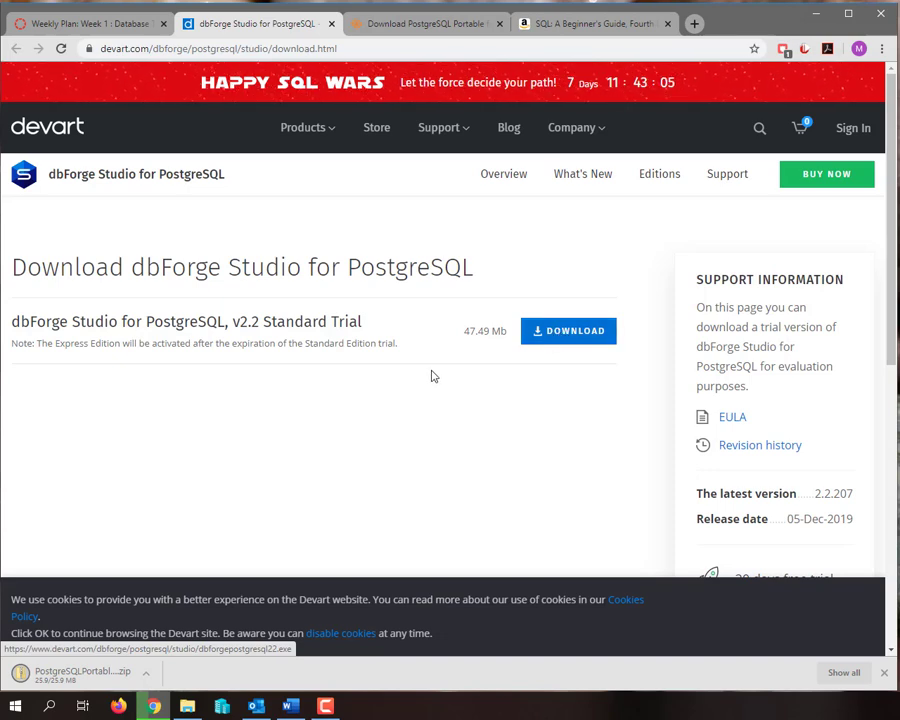
click(589, 336)
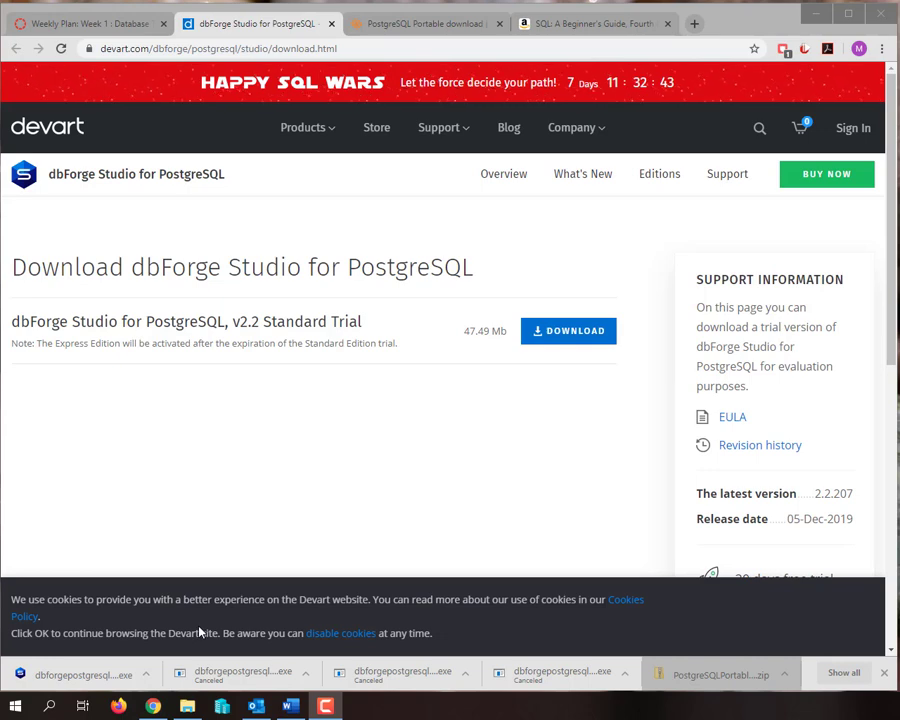
Step: Switch to File Explorer and start extracting PostgreSQLPortable-10.1.1.zip from the Downloads folder
click(187, 706)
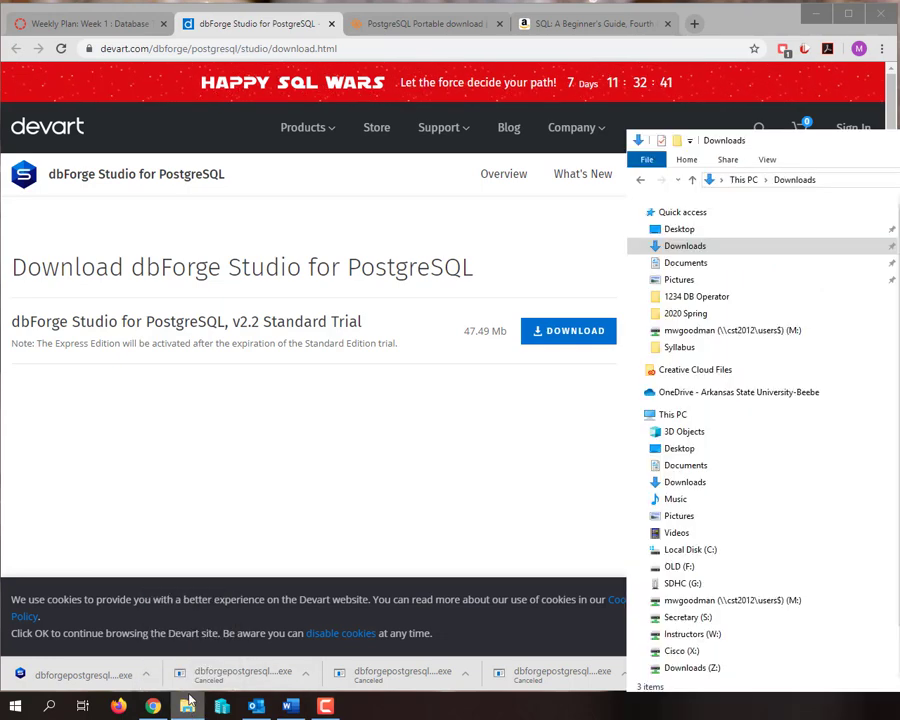
mouse_move(789, 149)
mouse_down()
mouse_move(552, 149)
mouse_move(432, 120)
mouse_move(351, 114)
mouse_up()
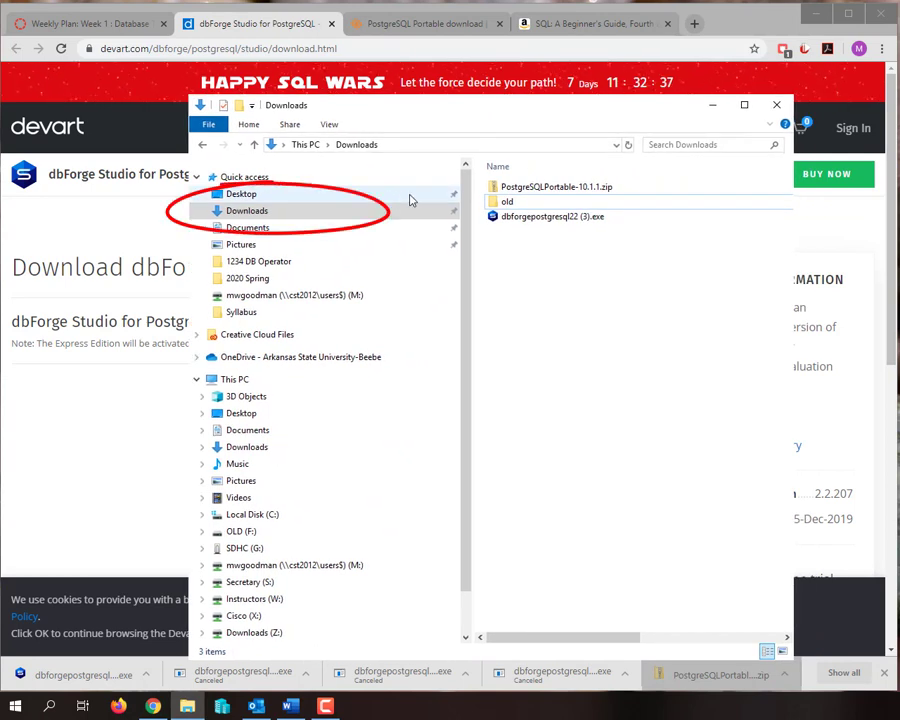
click(543, 190)
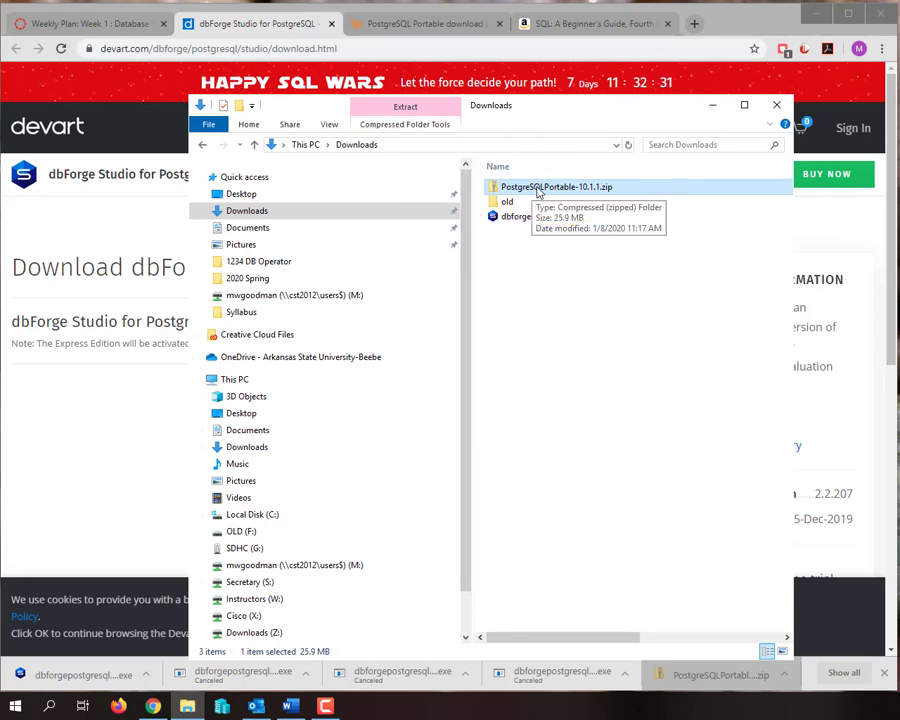
right_click(538, 189)
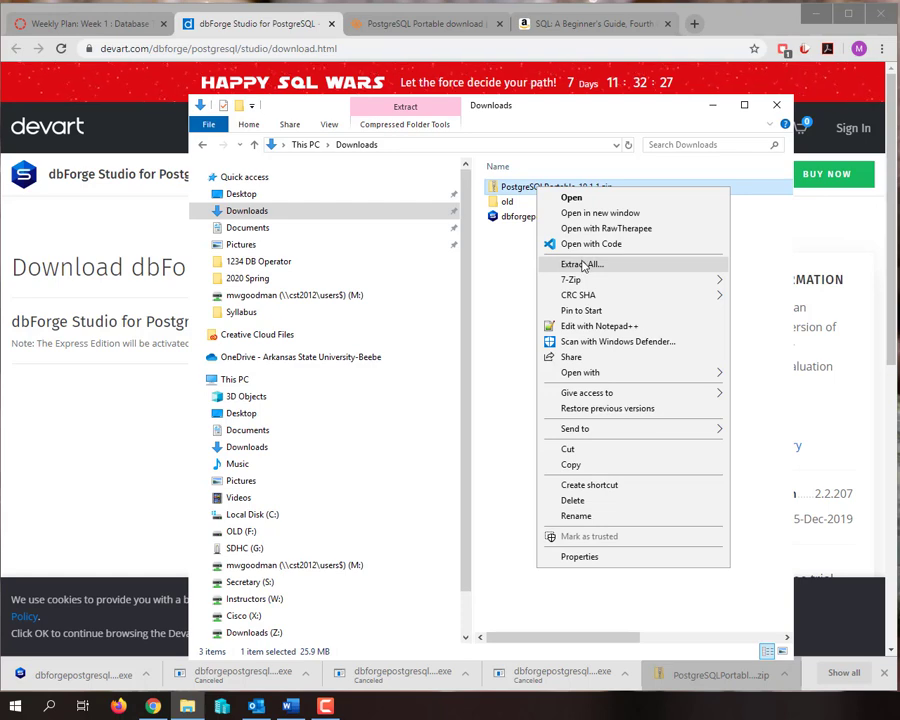
click(582, 264)
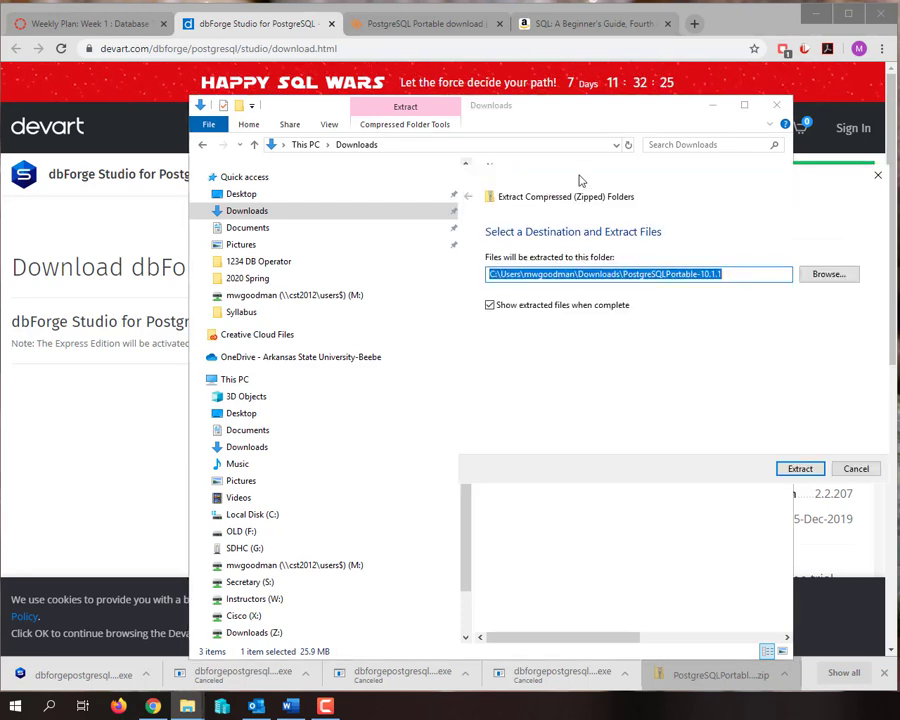
drag(580, 175, 512, 175)
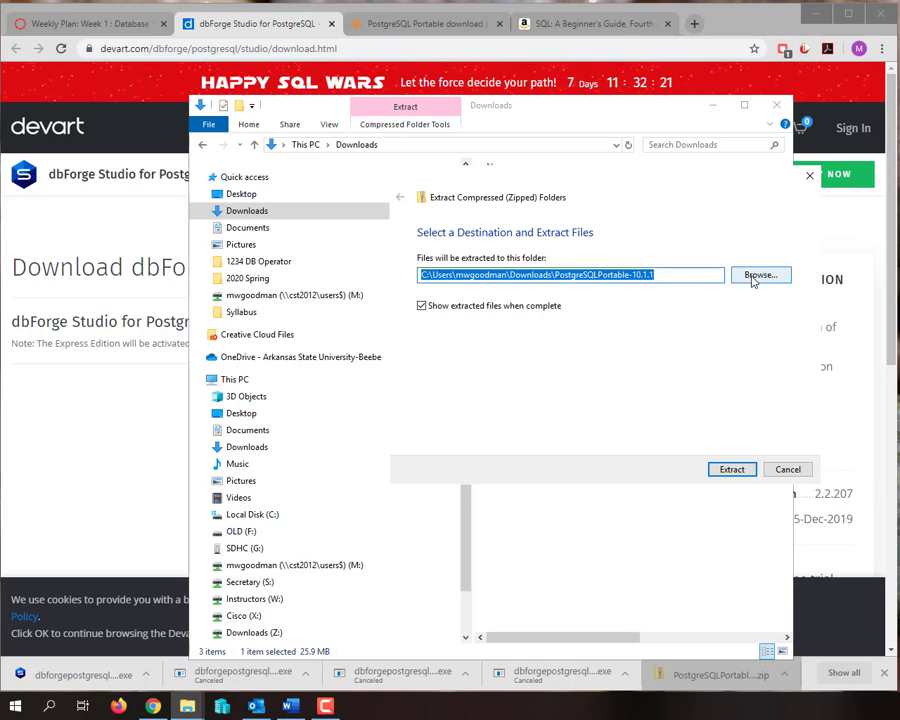
Step: Browse for the extraction destination and create a new folder named pgserver in Documents
click(757, 276)
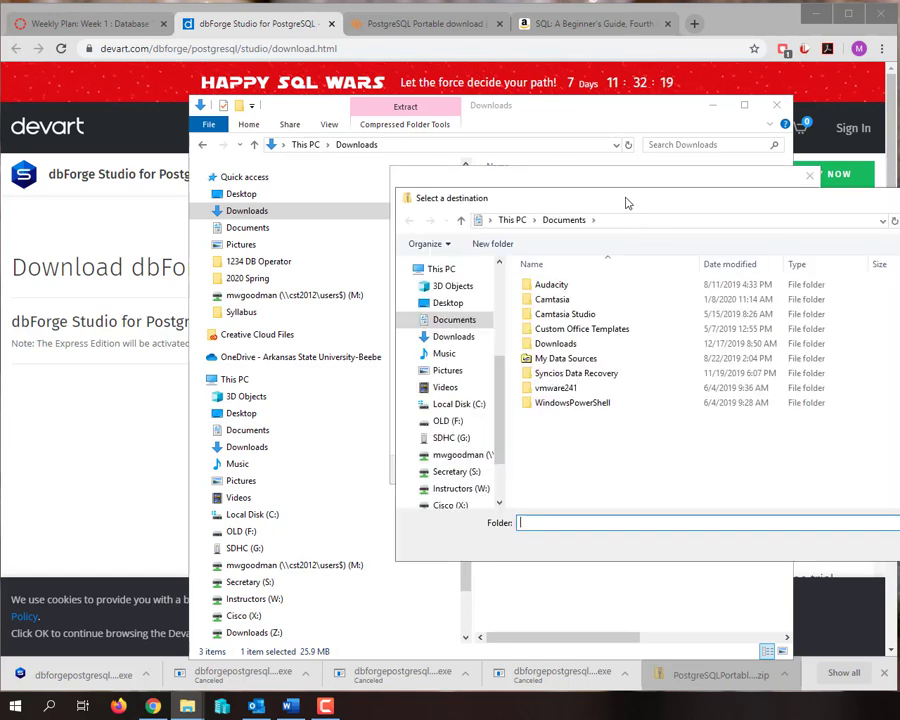
drag(626, 203, 540, 204)
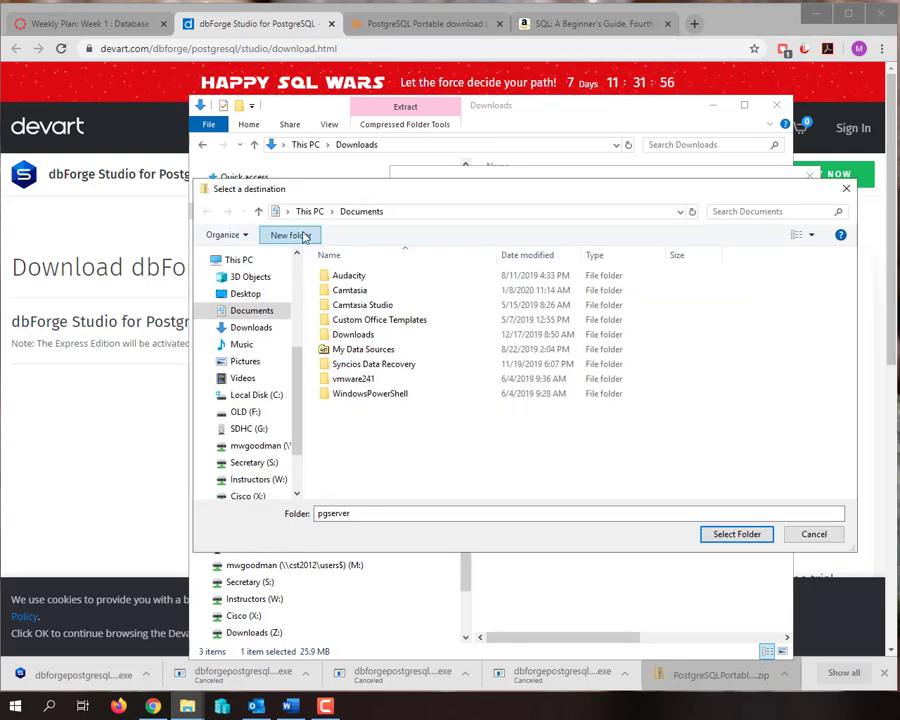
click(304, 236)
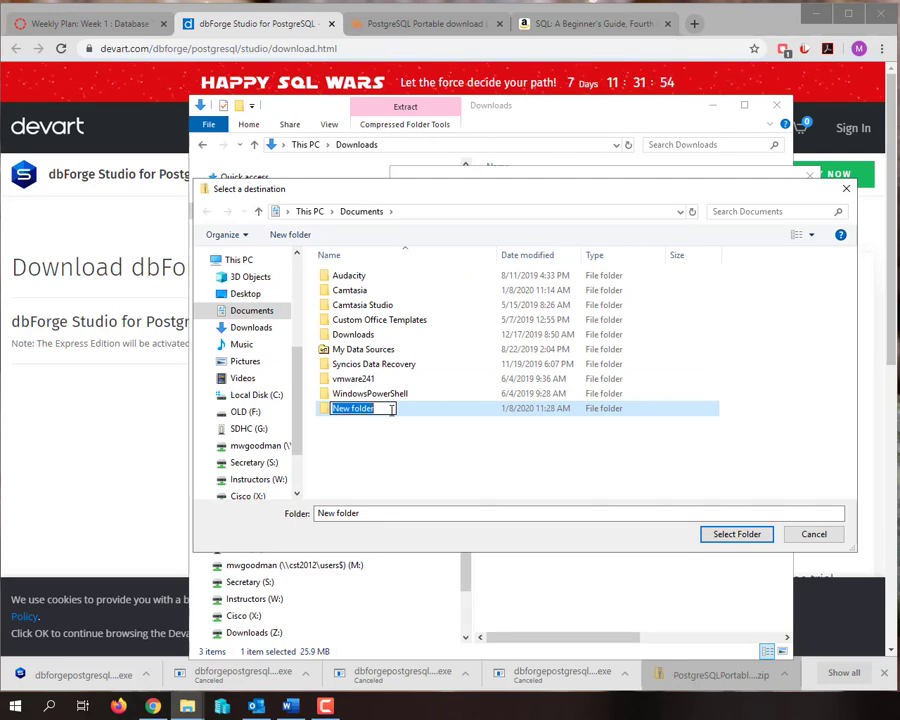
text(g)
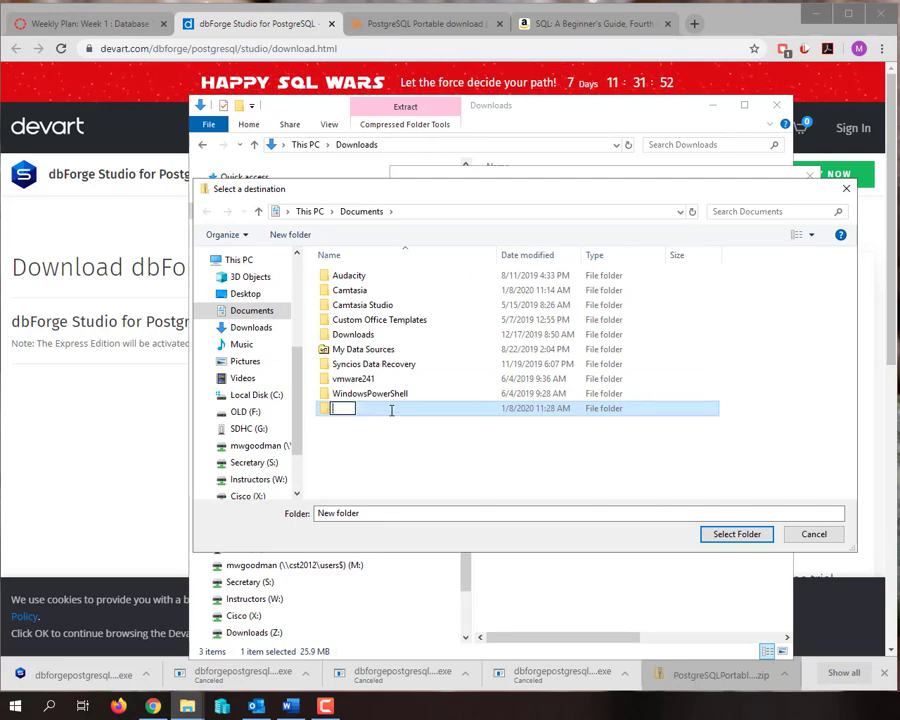
text(pgserver)
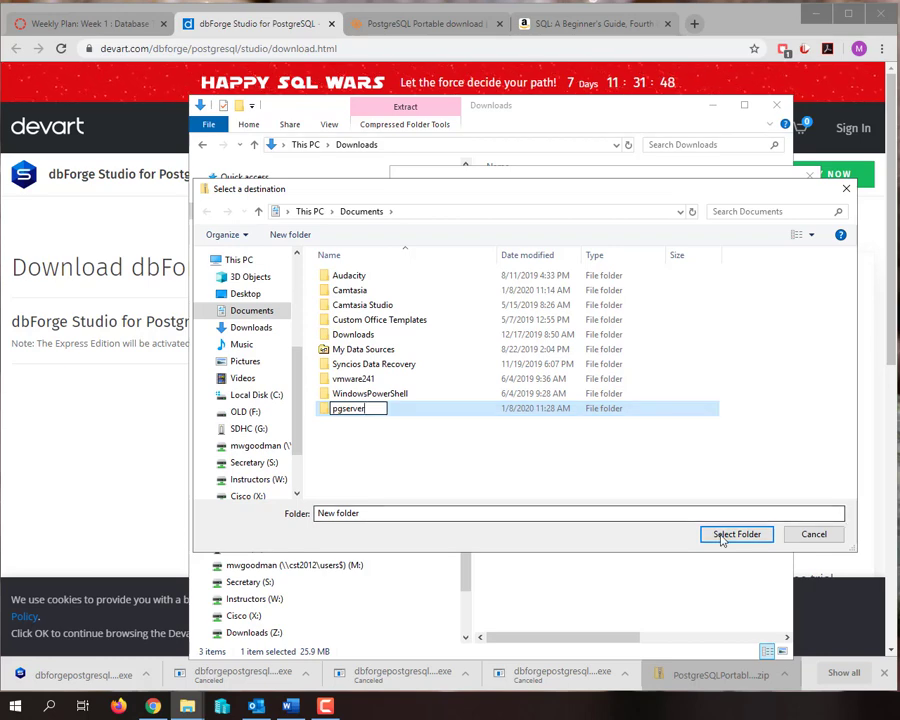
click(441, 464)
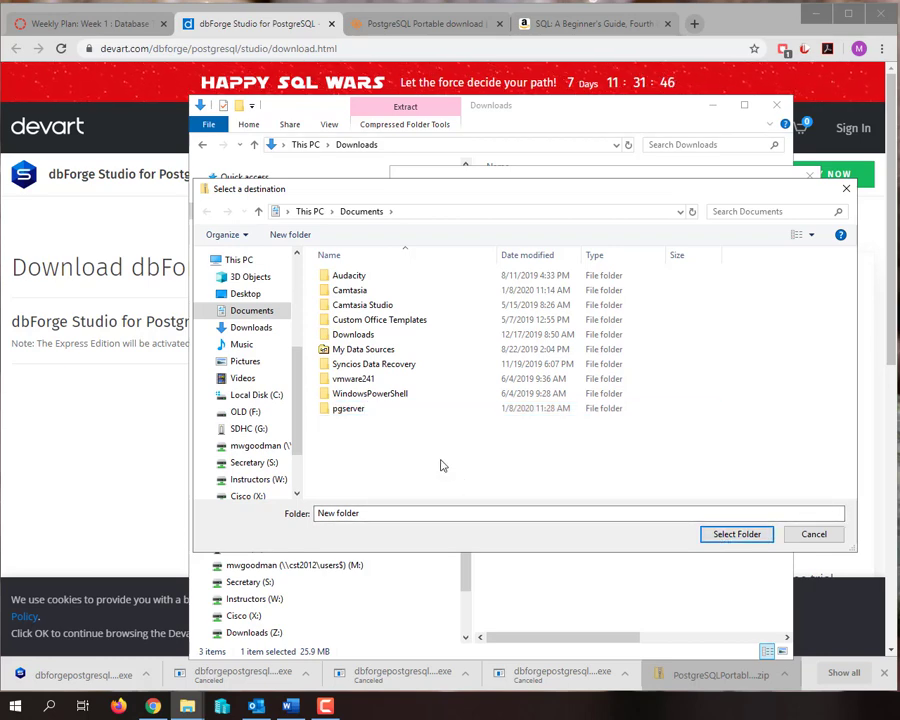
Step: Choose the pgserver folder as the destination and extract the archive into it
click(365, 412)
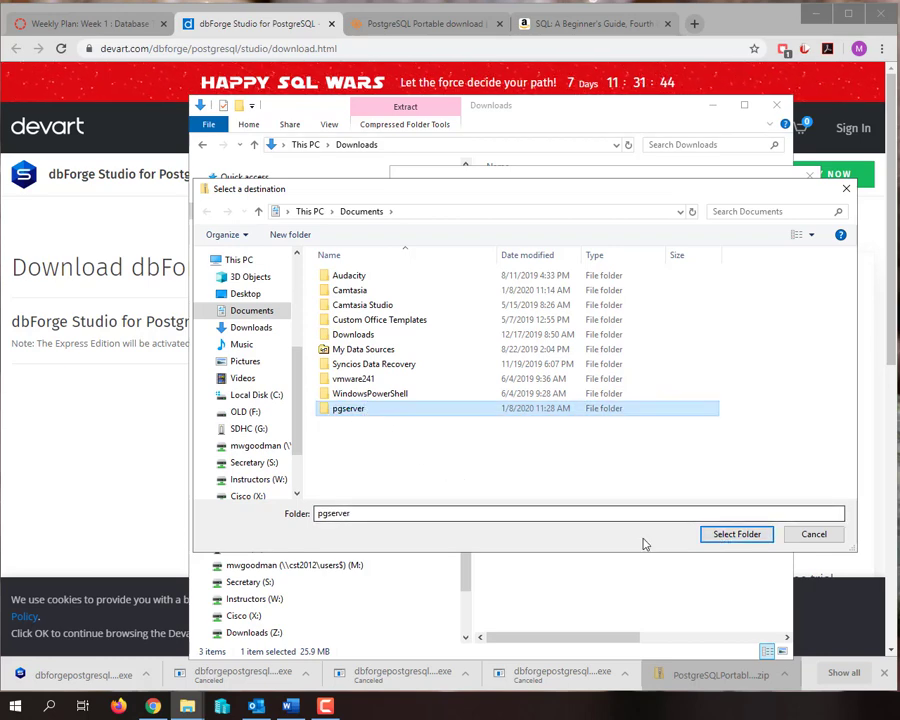
click(725, 537)
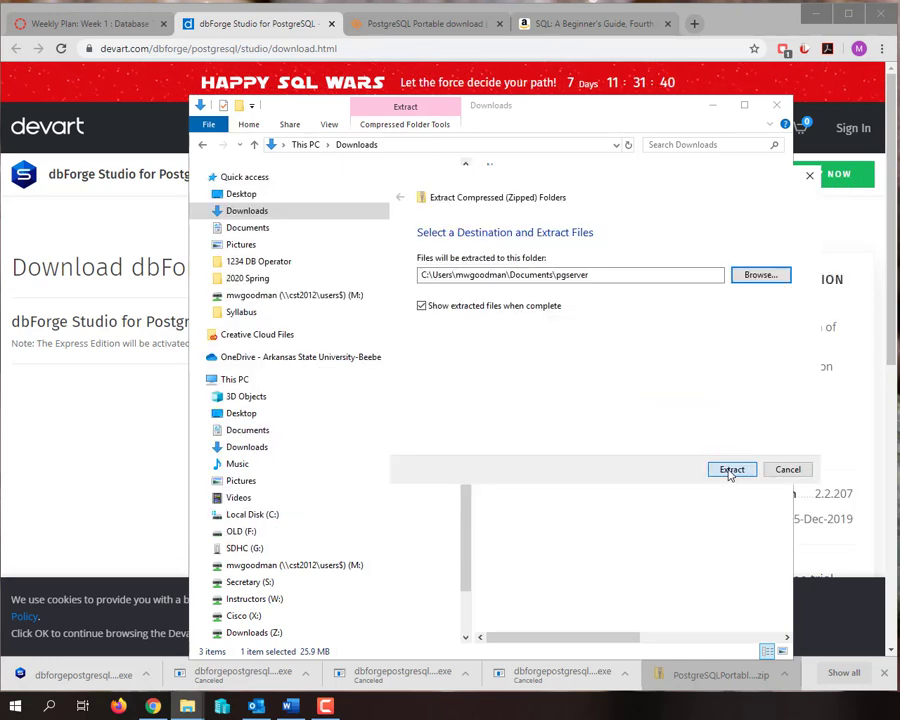
click(731, 471)
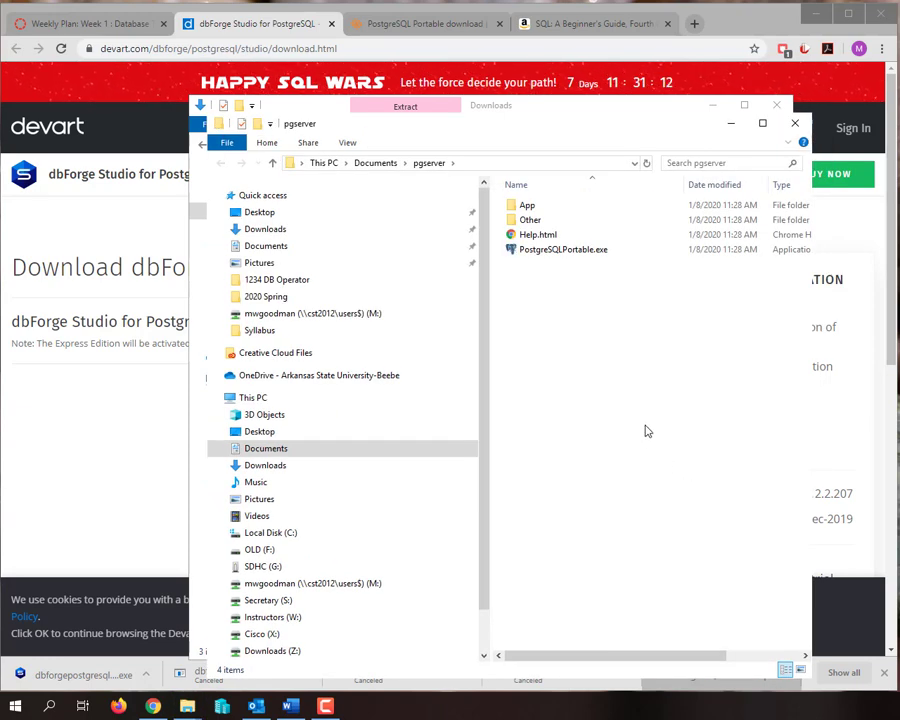
Step: Run PostgreSQLPortable.exe from the pgserver folder to initialise the database server, and minimize its console window
click(548, 255)
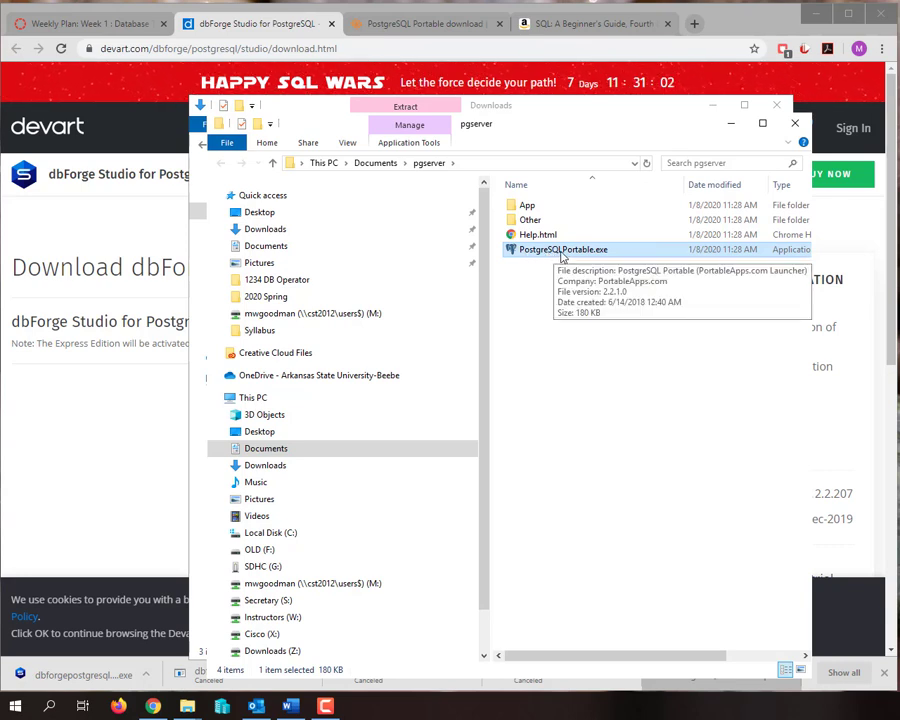
double_click(561, 256)
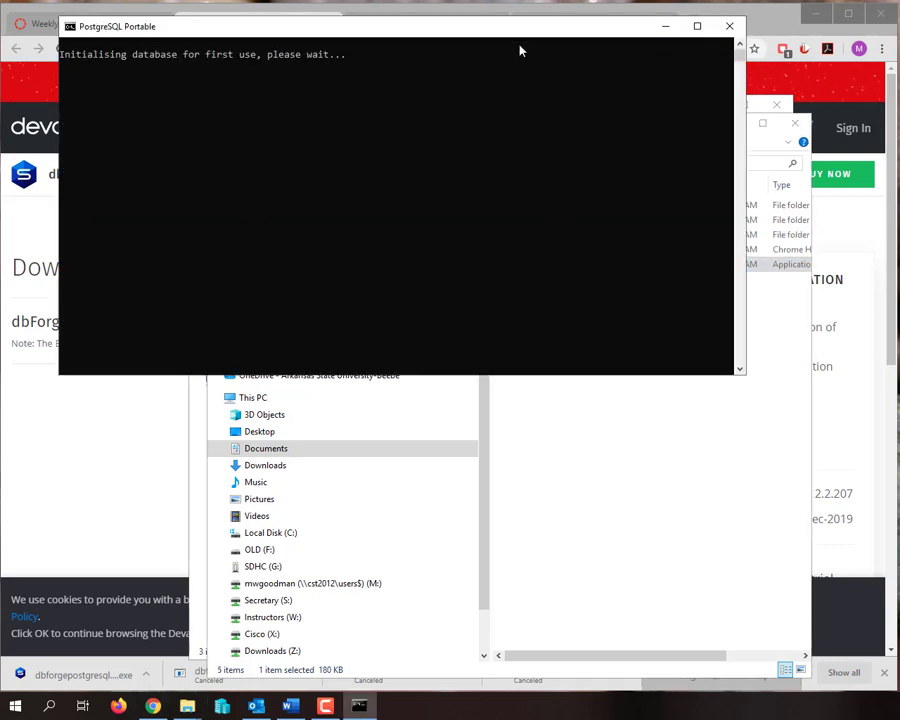
drag(516, 34, 500, 93)
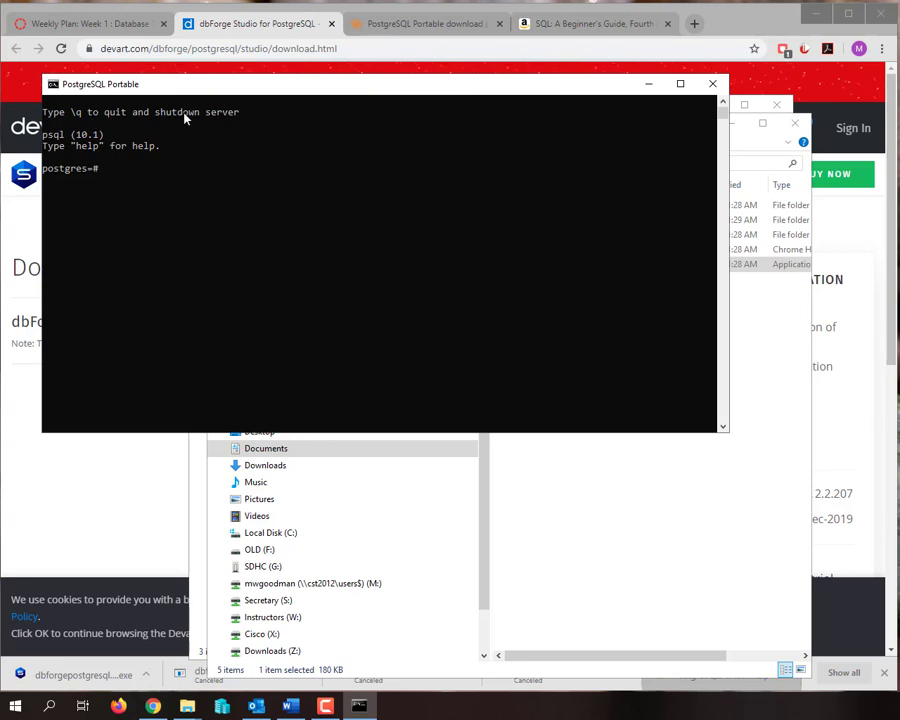
click(649, 86)
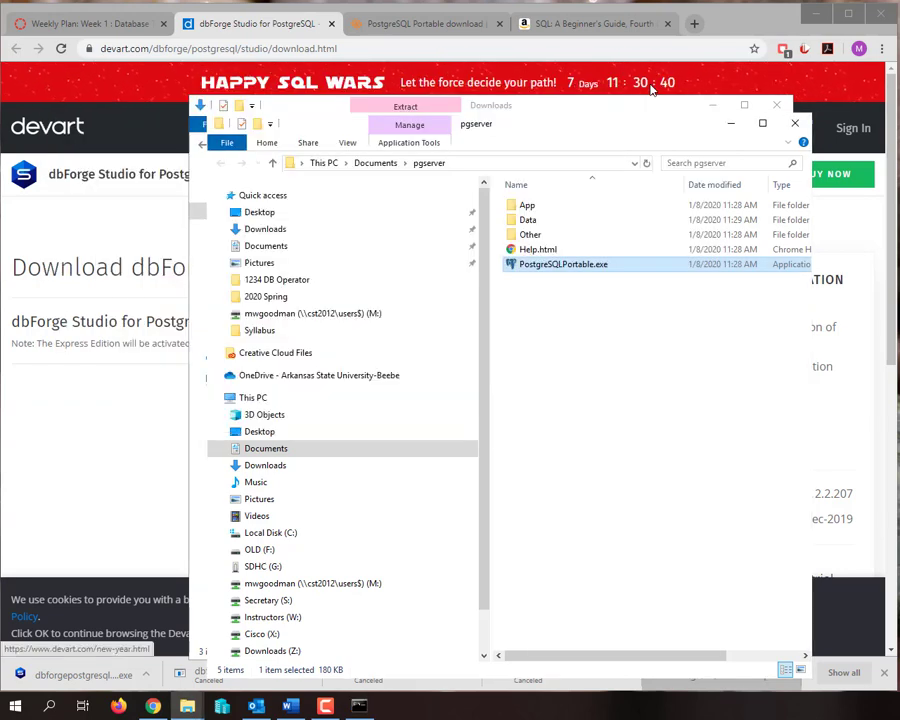
Step: Close the pgserver folder window and launch the dbforgepostgresql22 (3).exe installer from the Downloads folder
click(791, 129)
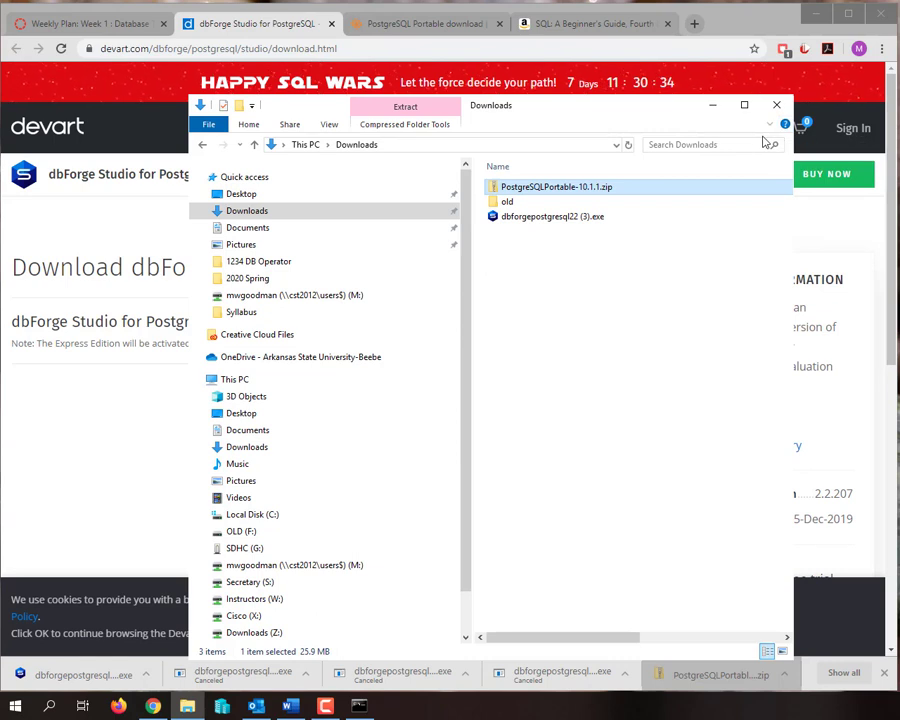
double_click(532, 218)
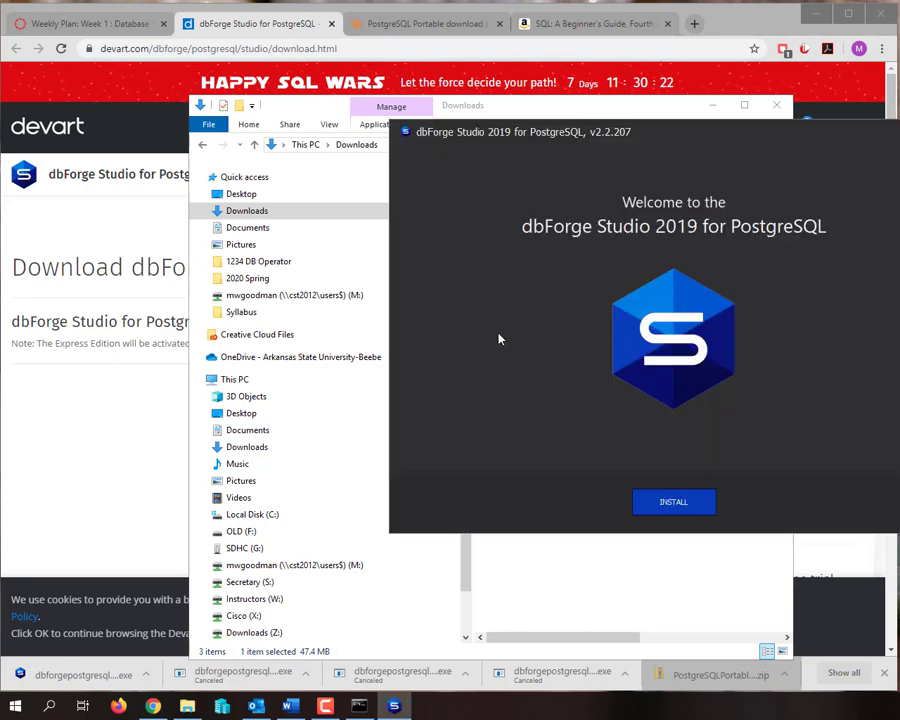
drag(604, 142, 377, 140)
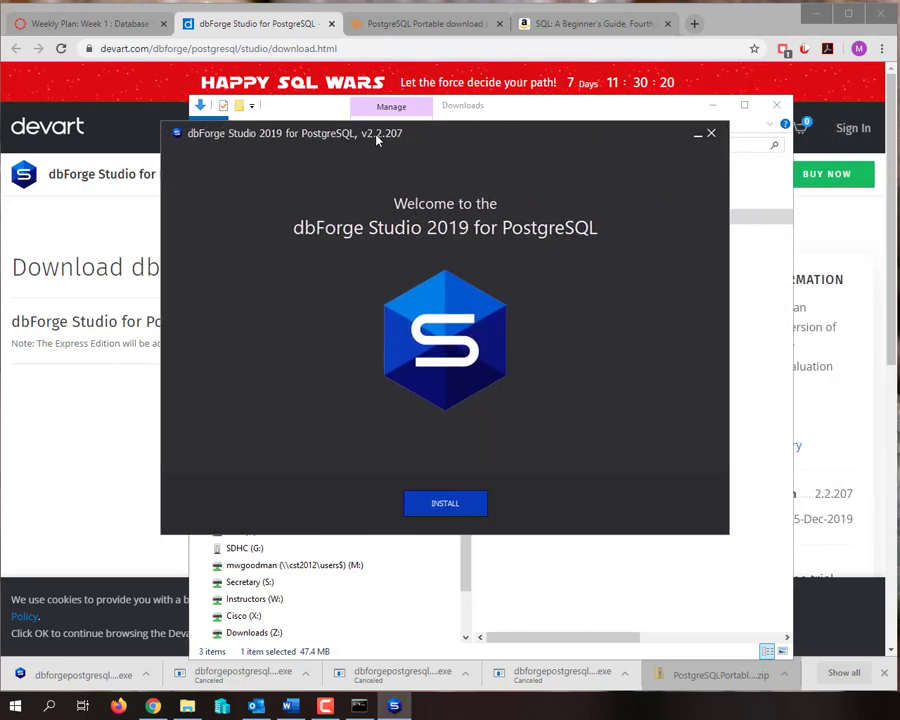
Step: Install dbForge Studio in the default folder with a desktop shortcut, all file associations and images generated for all assemblies during installation
click(451, 507)
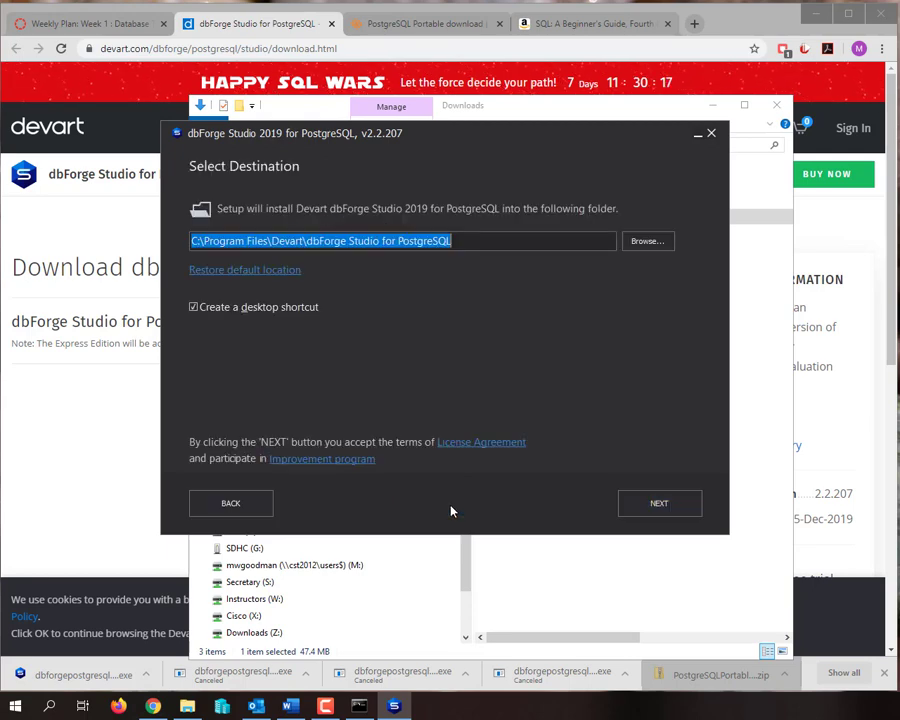
click(643, 507)
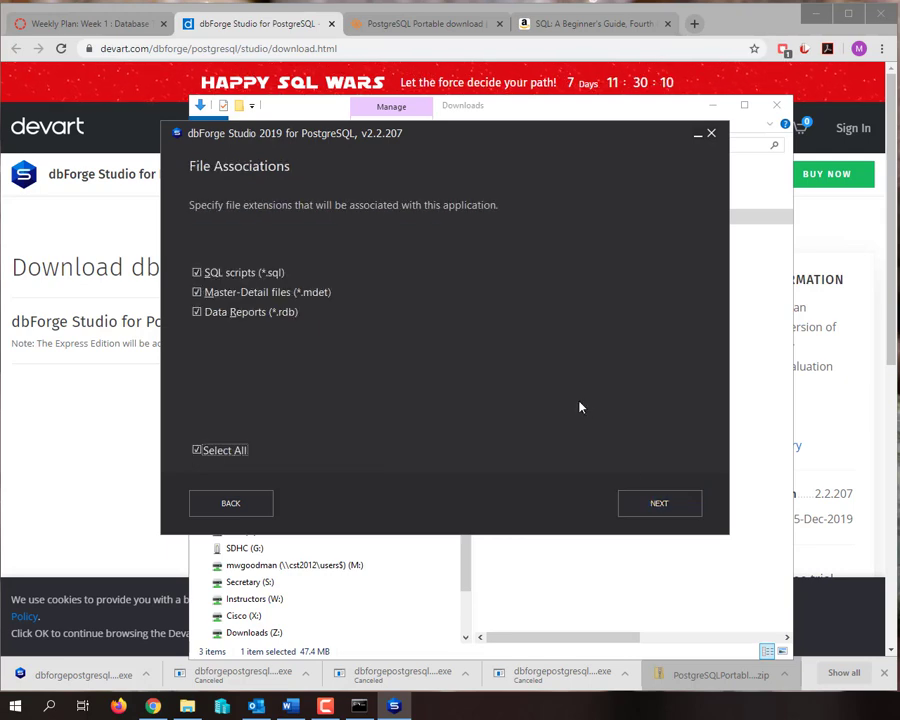
click(657, 508)
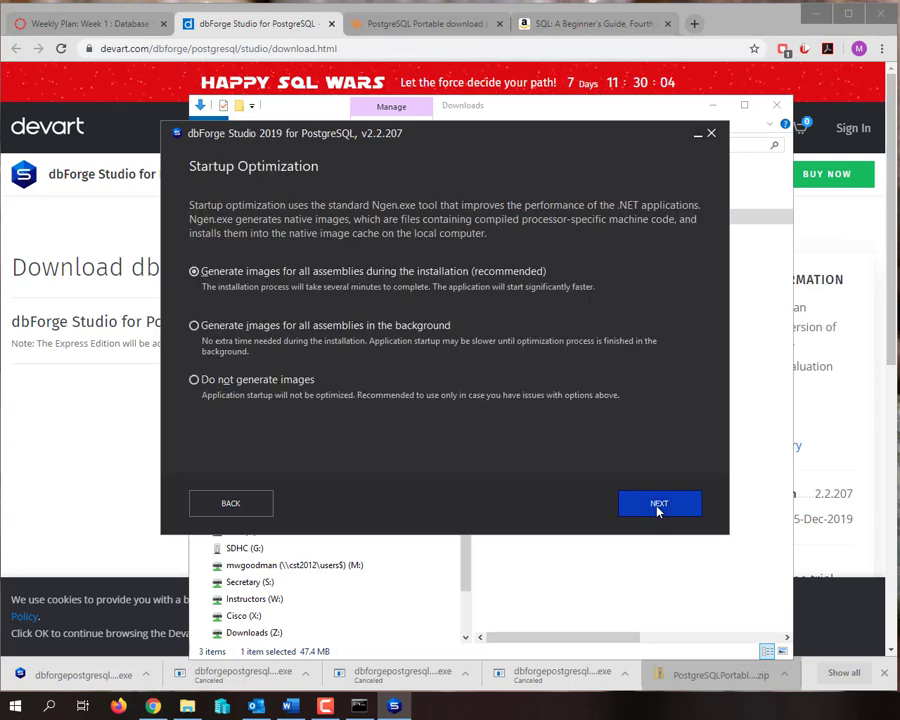
click(657, 508)
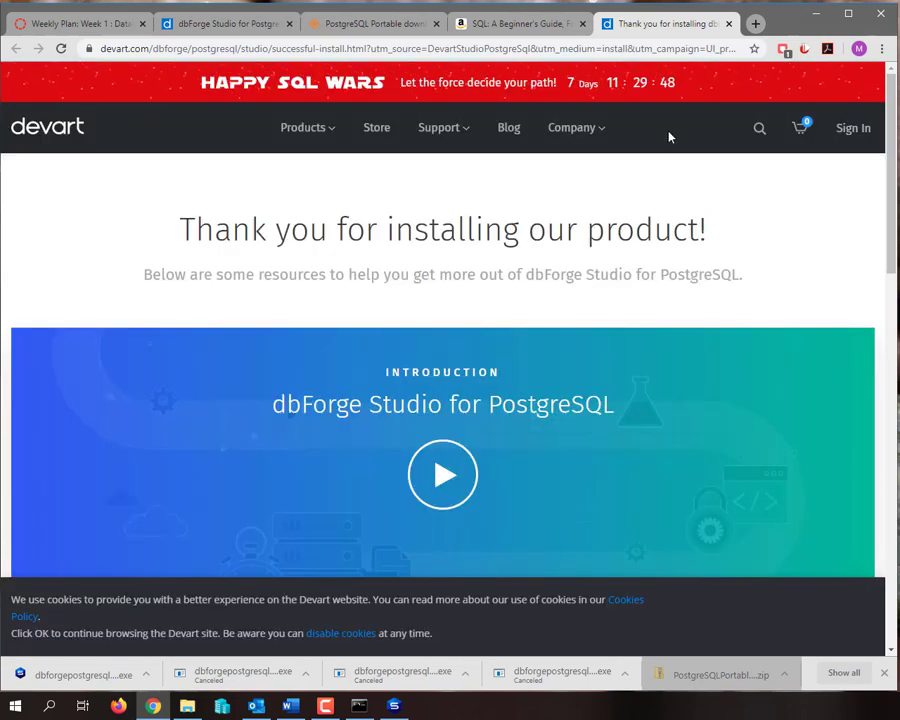
Step: Close the Devart thank-you page in the browser and return to the dbForge Studio installer
scroll(670, 170, down, 3)
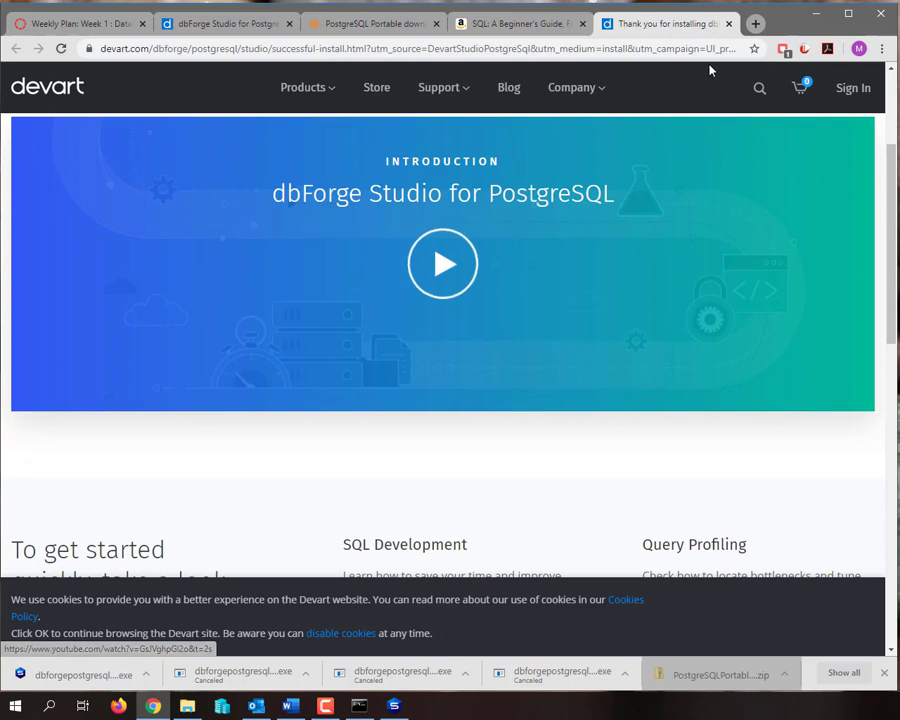
click(729, 24)
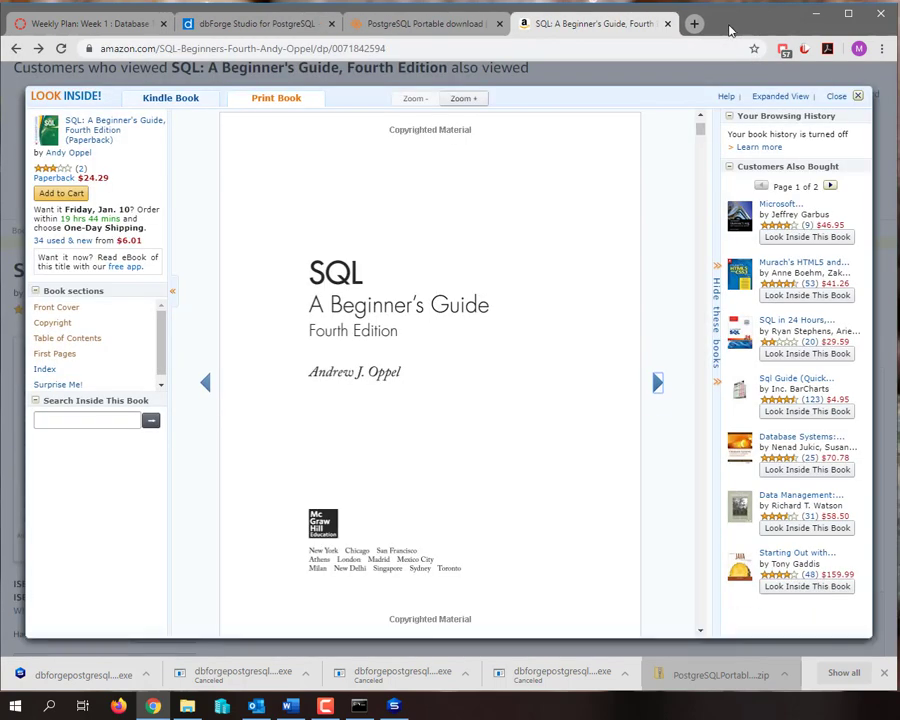
click(393, 706)
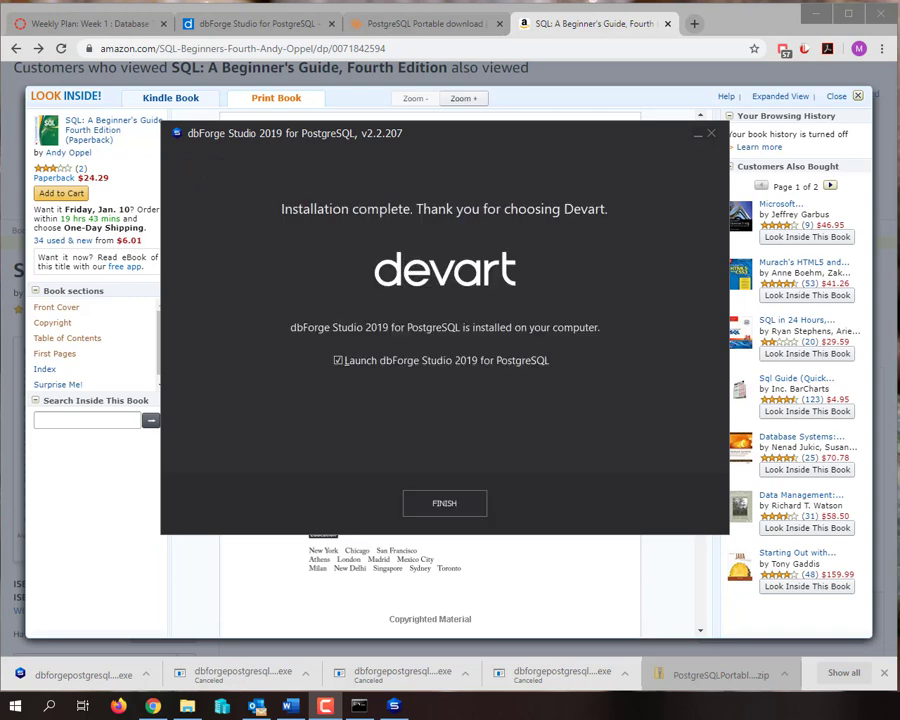
Step: Finish the installer with dbForge Studio set to launch, and start evaluating the trial version
click(457, 505)
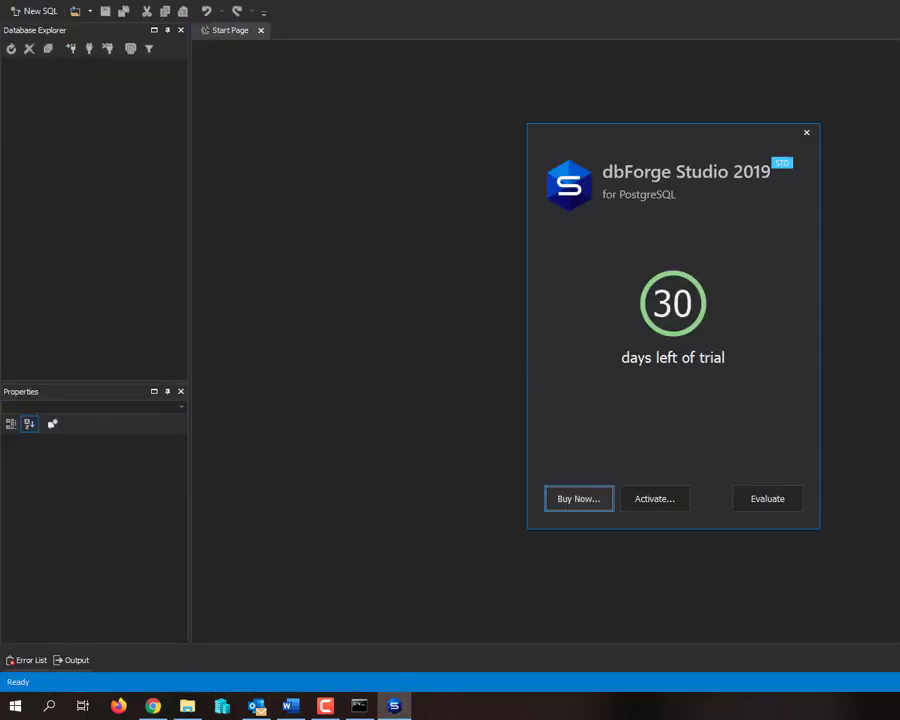
drag(673, 137, 448, 152)
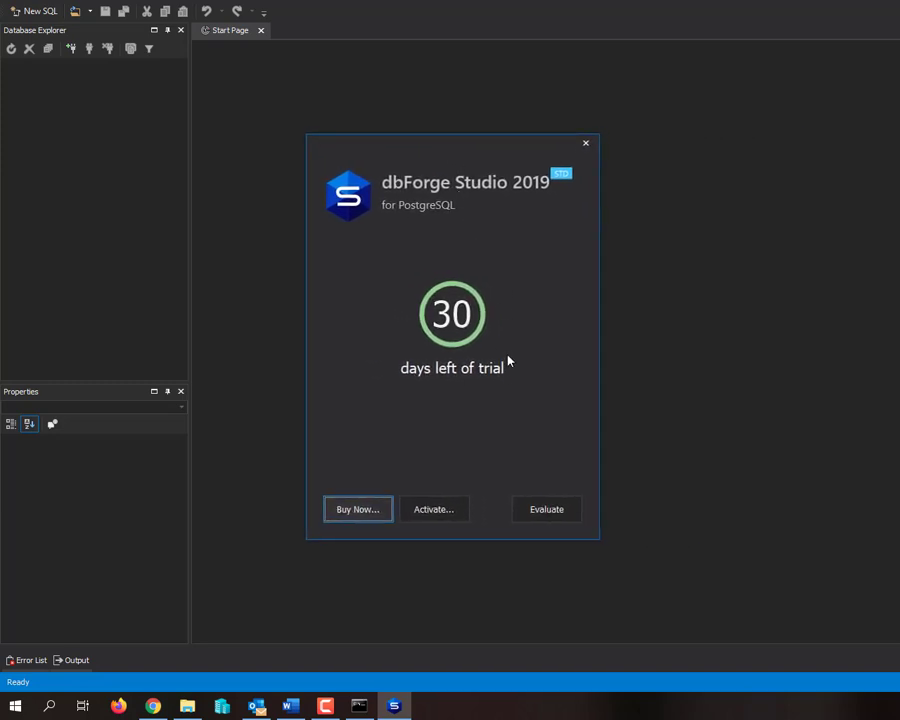
click(545, 510)
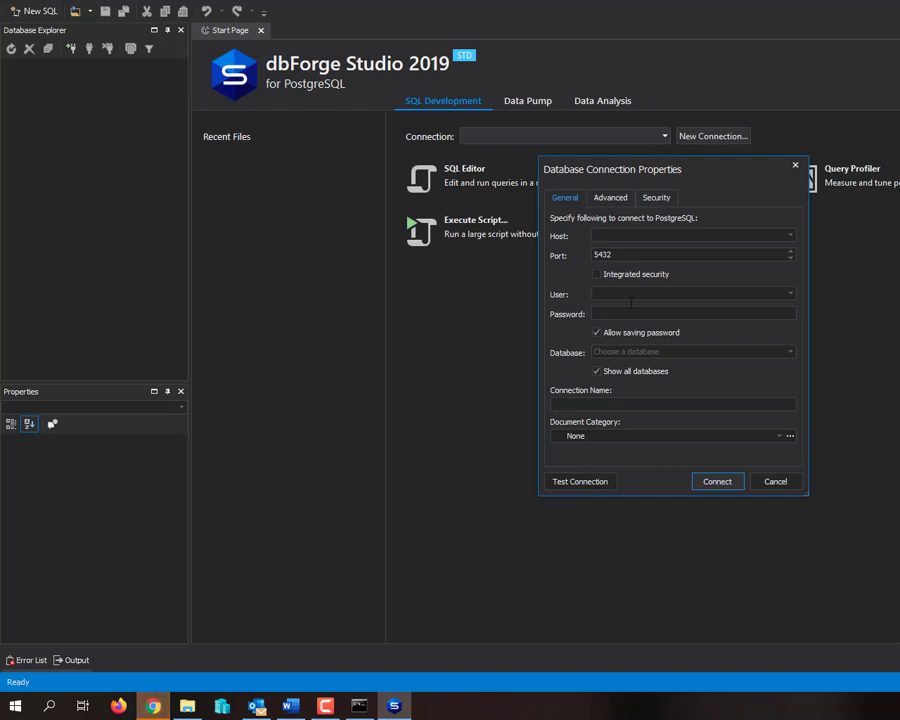
Step: Fill in the database connection properties with host localhost, user postgres and database postgres
drag(614, 169, 345, 181)
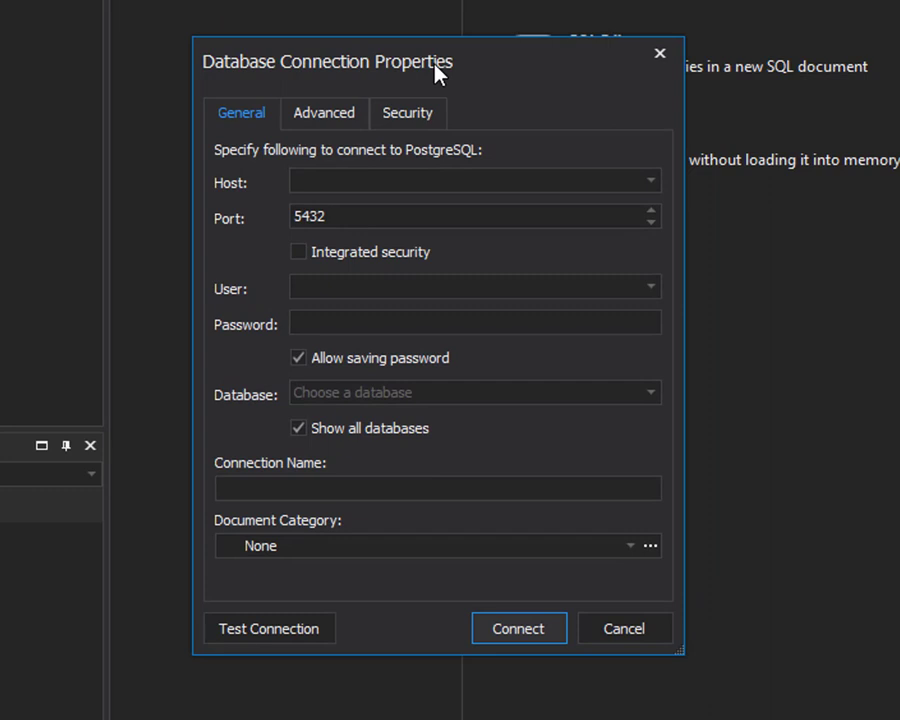
click(343, 180)
text(localhost)
click(327, 287)
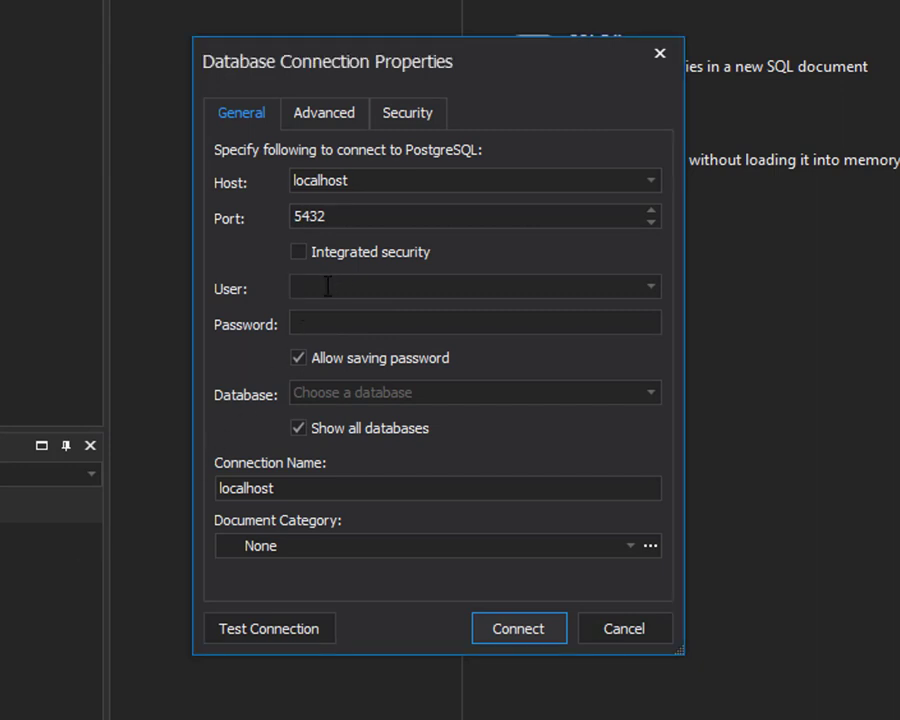
text(postgres)
click(349, 400)
text(postgres)
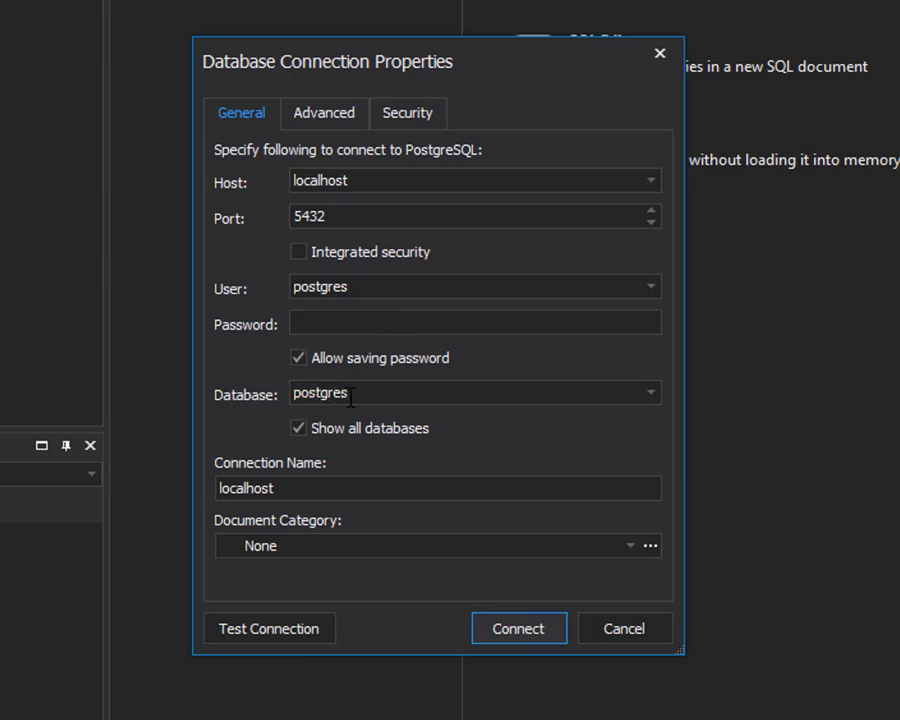
Step: Test the connection to the running PostgreSQL Portable server and connect to it
click(296, 633)
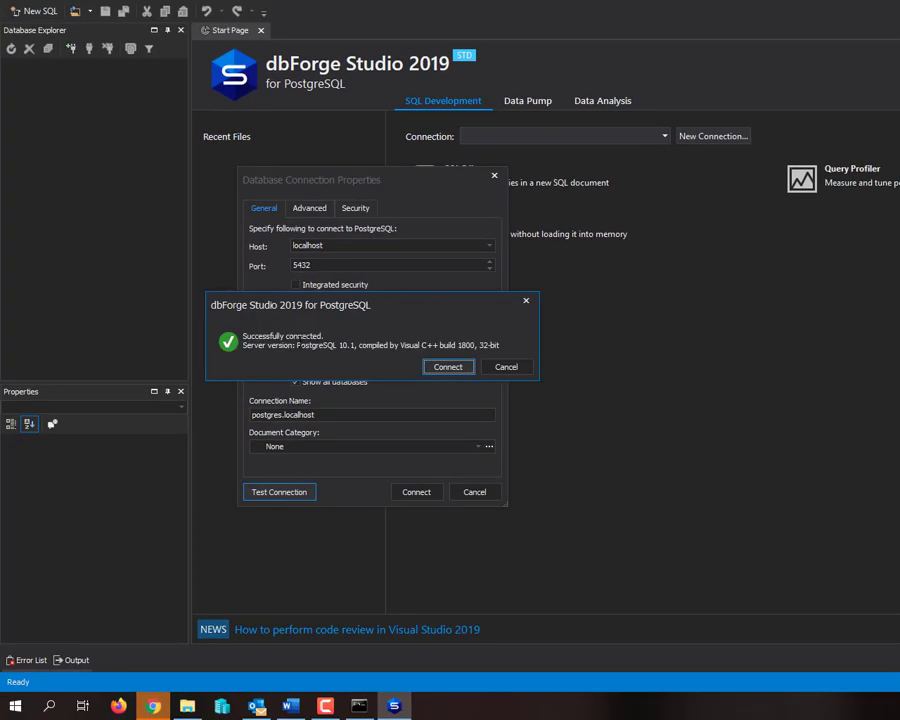
click(360, 707)
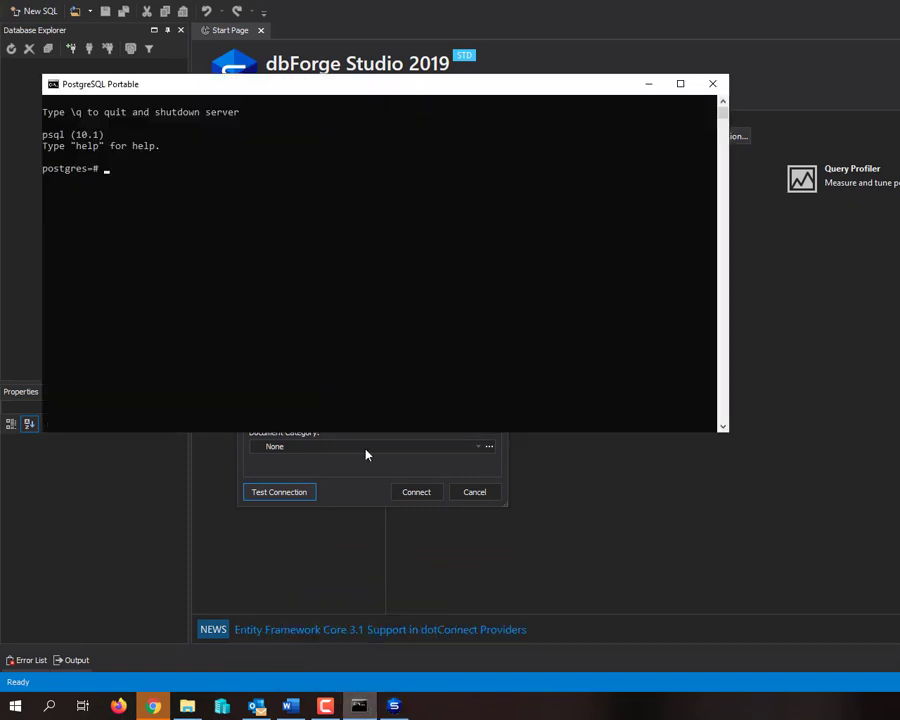
click(648, 85)
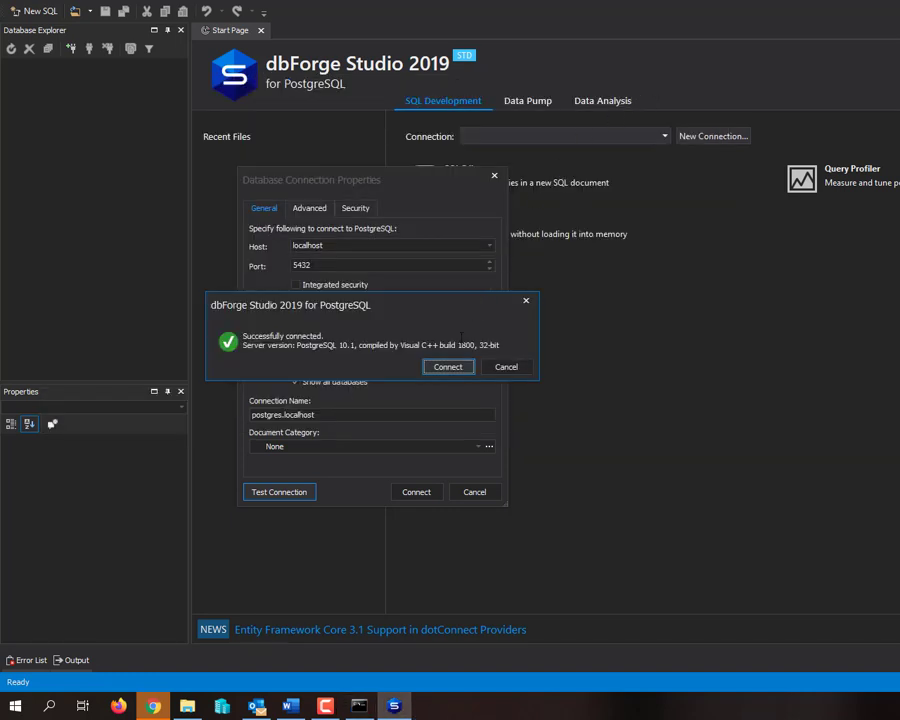
click(447, 367)
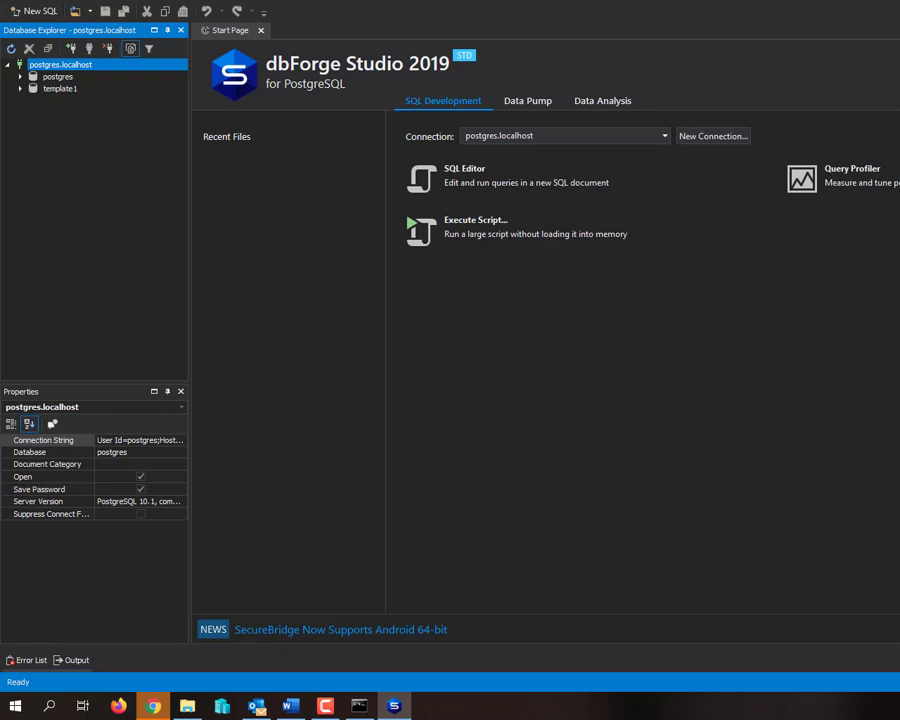
Step: Restore the dbForge Studio window to a smaller size, move it fully into view, and close it
key(super+Down)
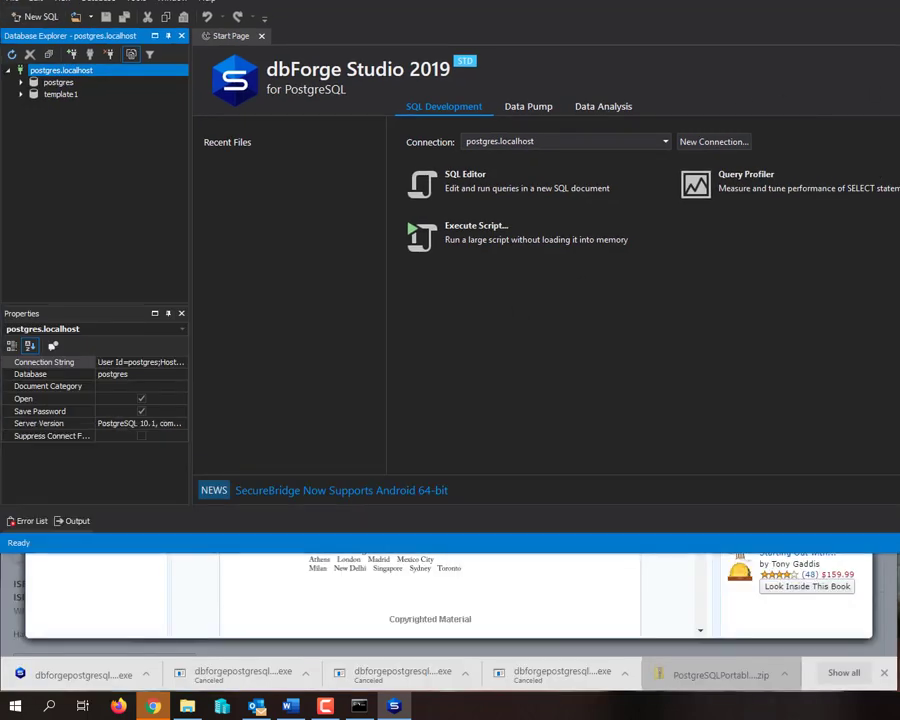
drag(592, 0, 586, 51)
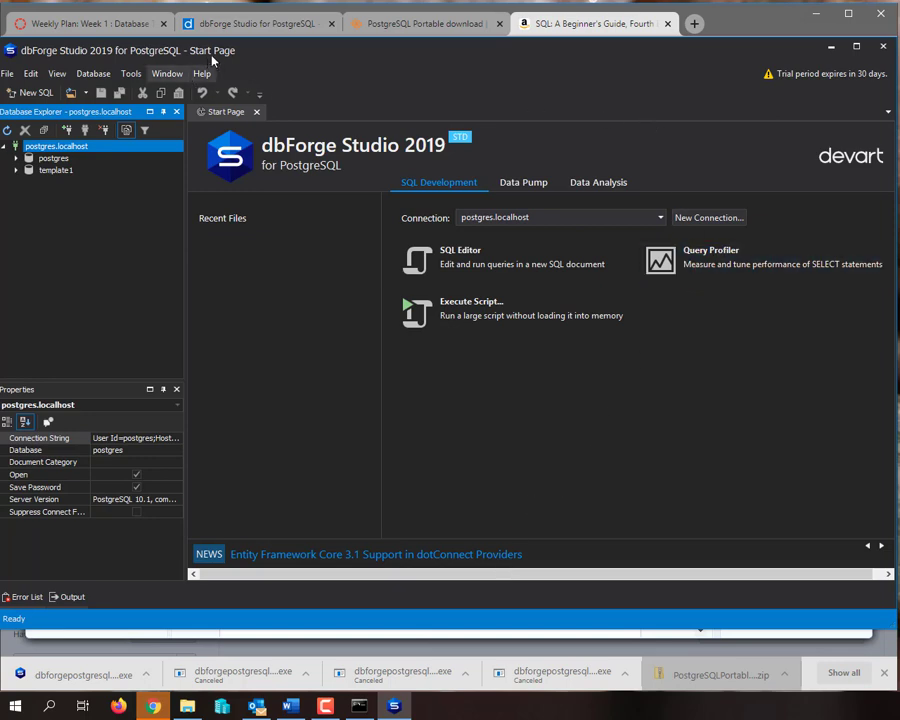
click(884, 47)
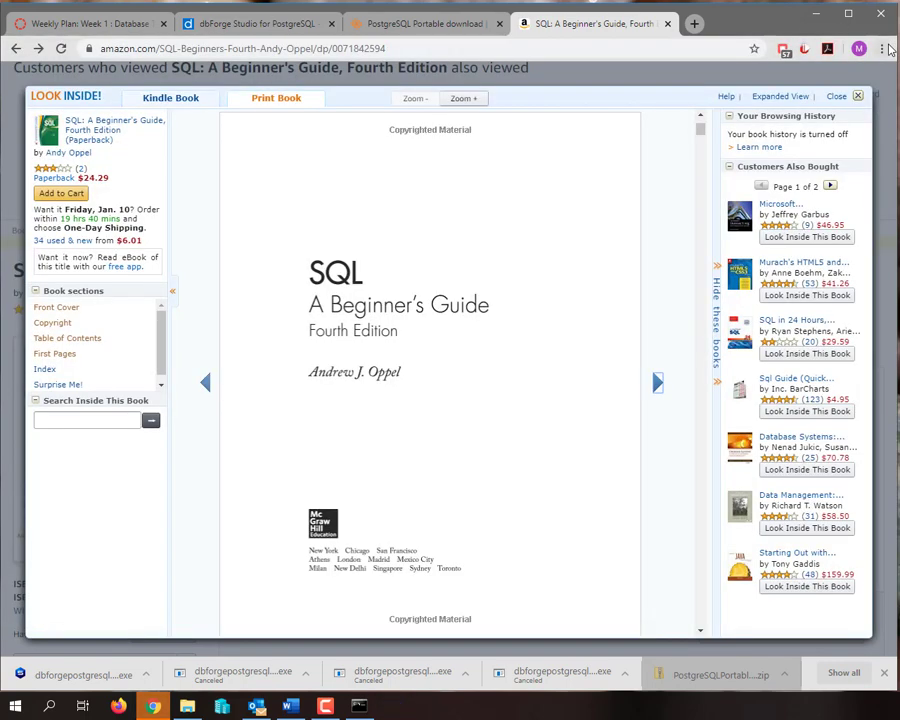
Step: Shut down the database server from the PostgreSQL Portable console with the \q command
click(356, 705)
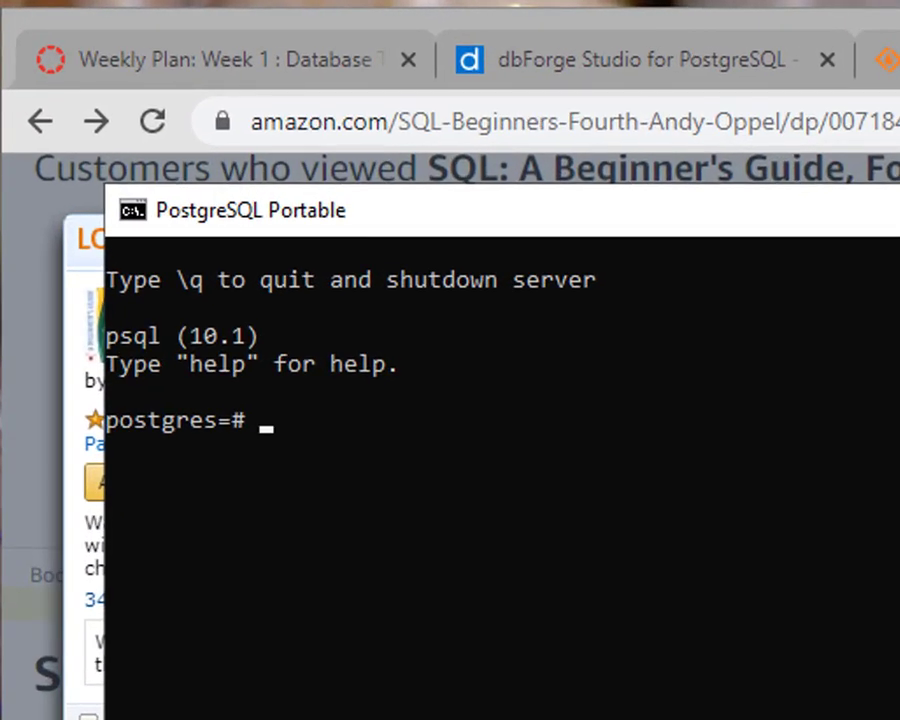
click(727, 700)
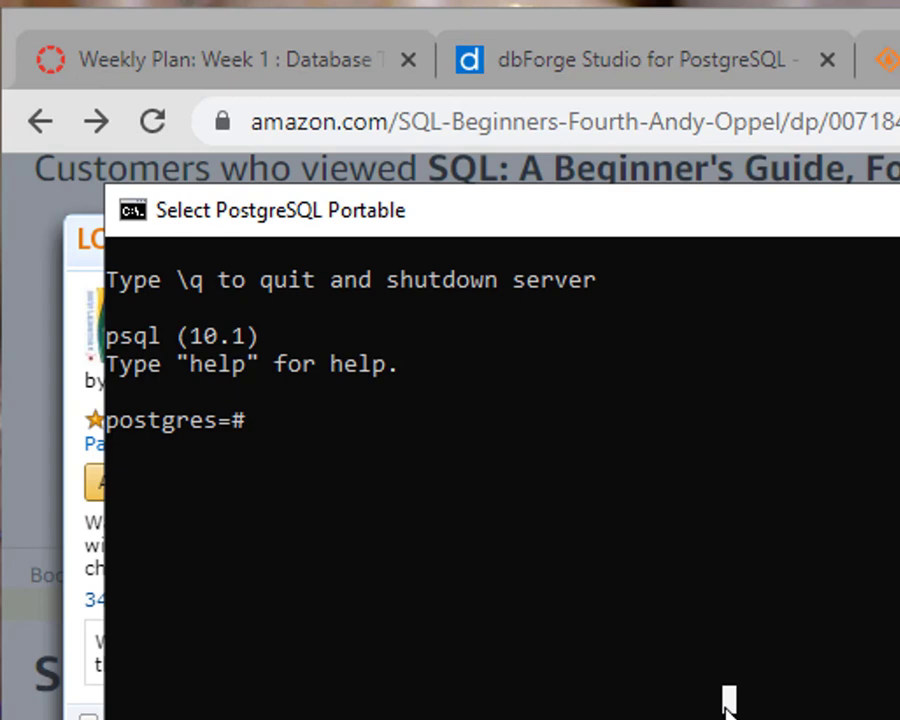
text(\q)
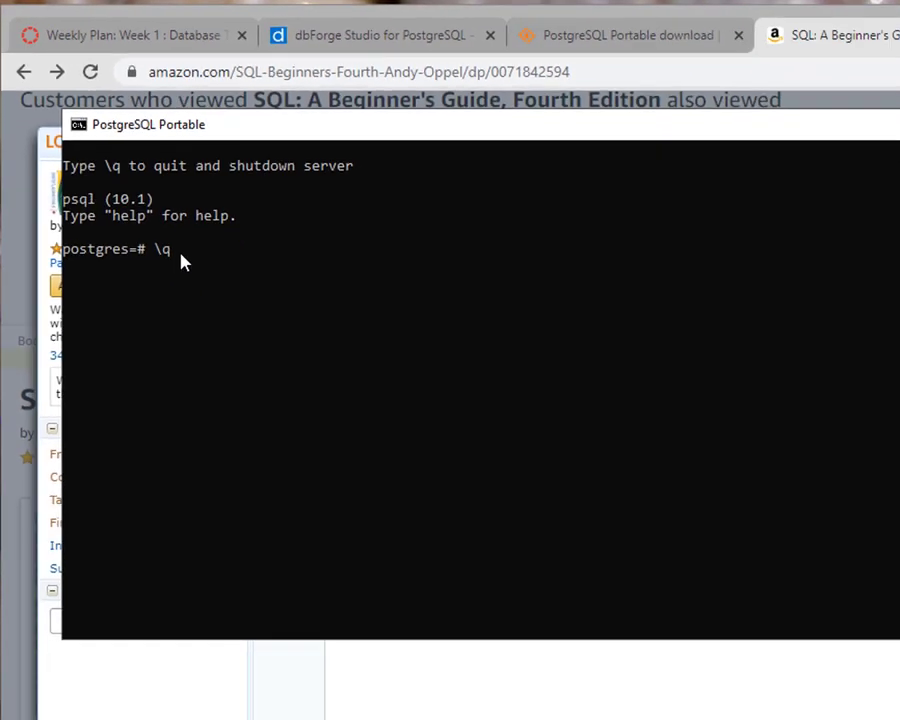
key(Return)
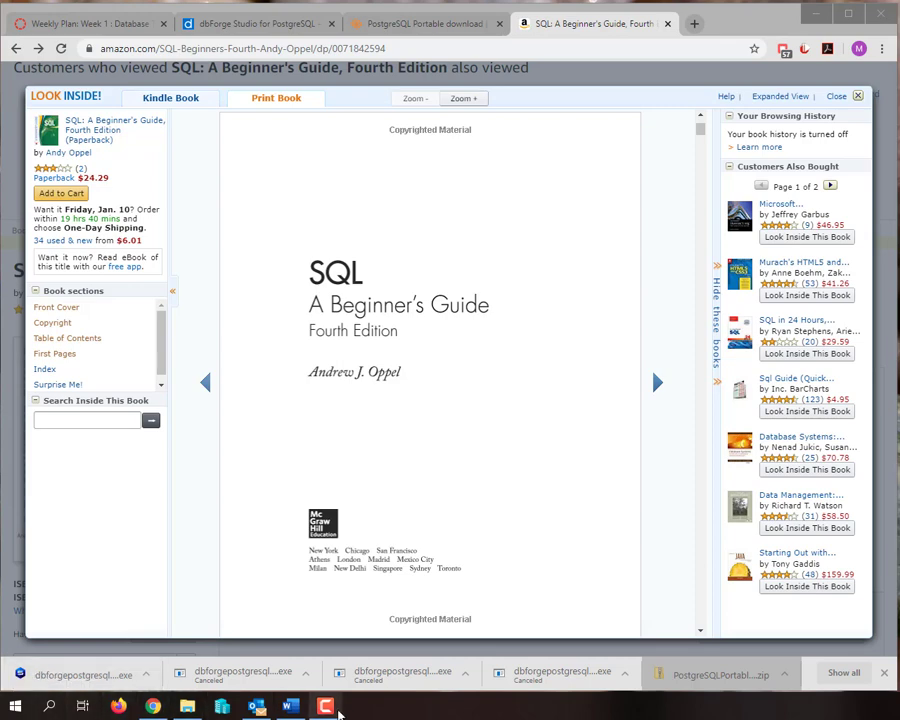
Step: Search Windows for "db" and pin dbForge Studio for PostgreSQL to the taskbar
click(51, 707)
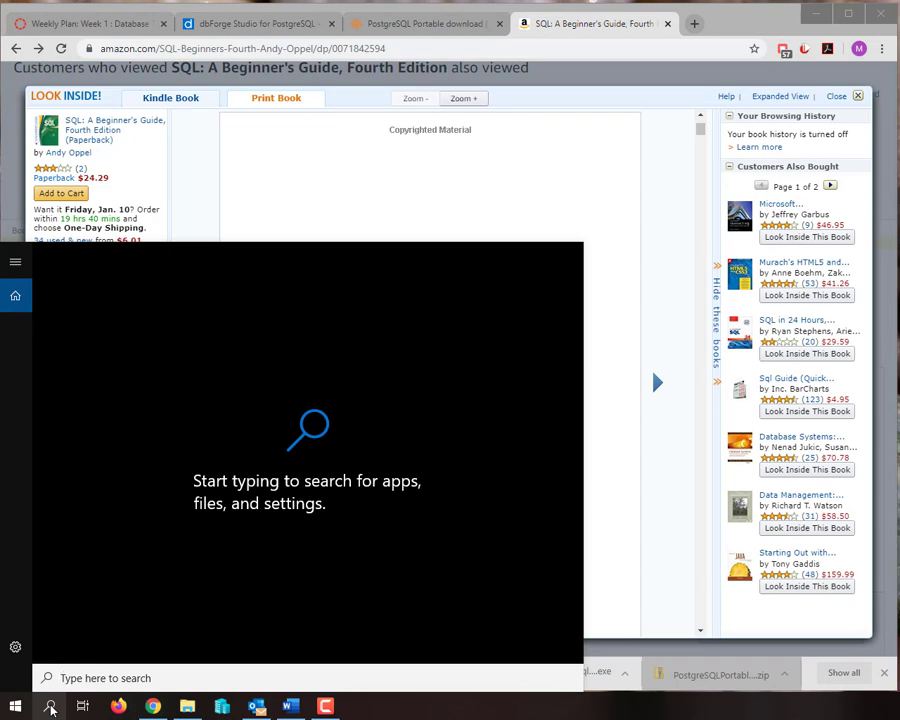
text(sb)
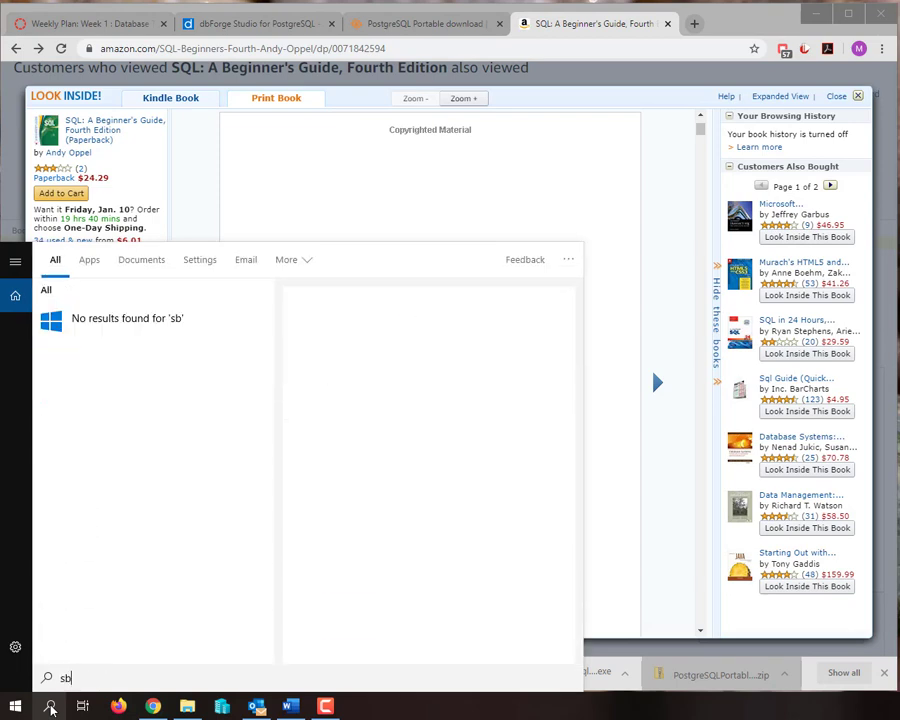
key(BackSpace)
key(BackSpace)
text(db)
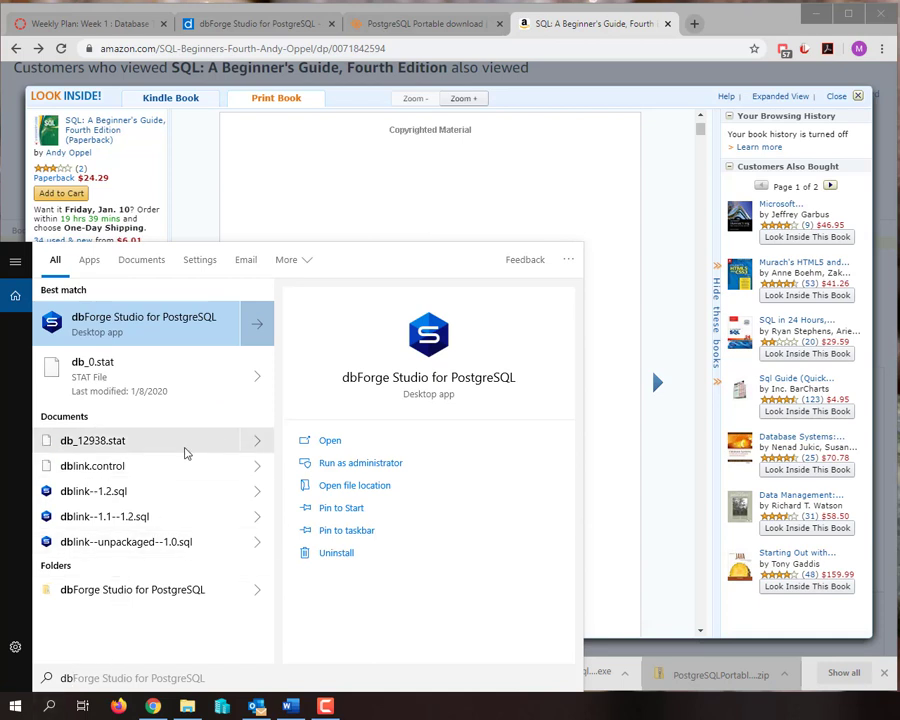
click(355, 537)
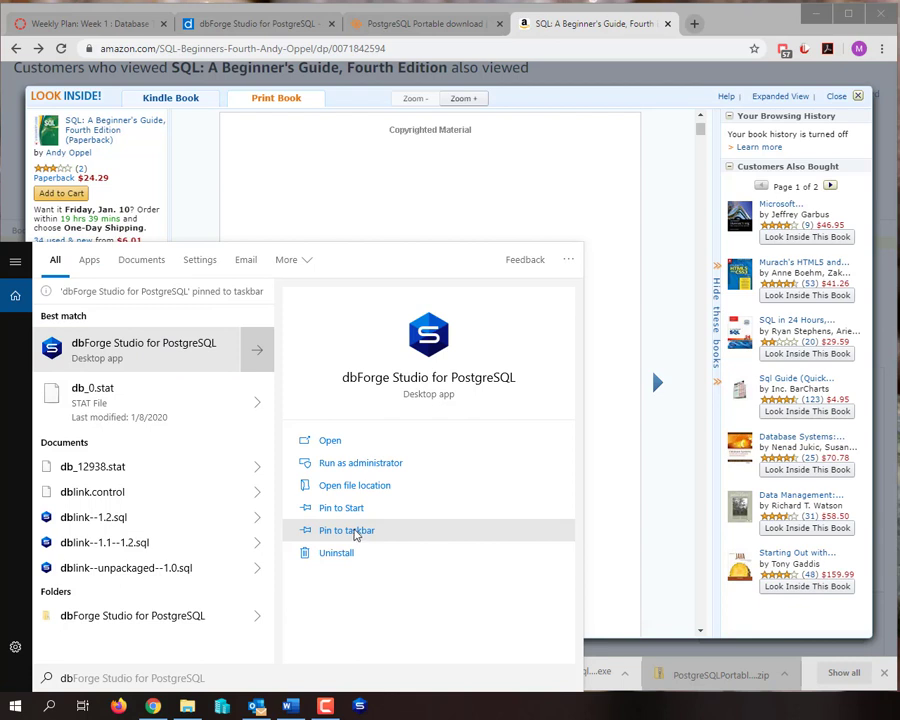
right_click(155, 358)
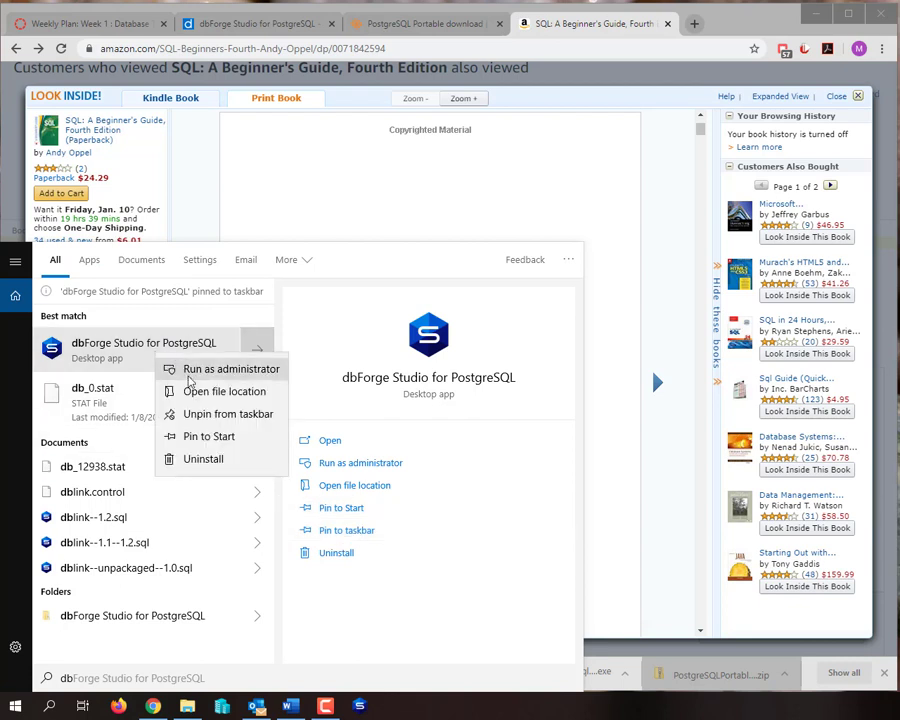